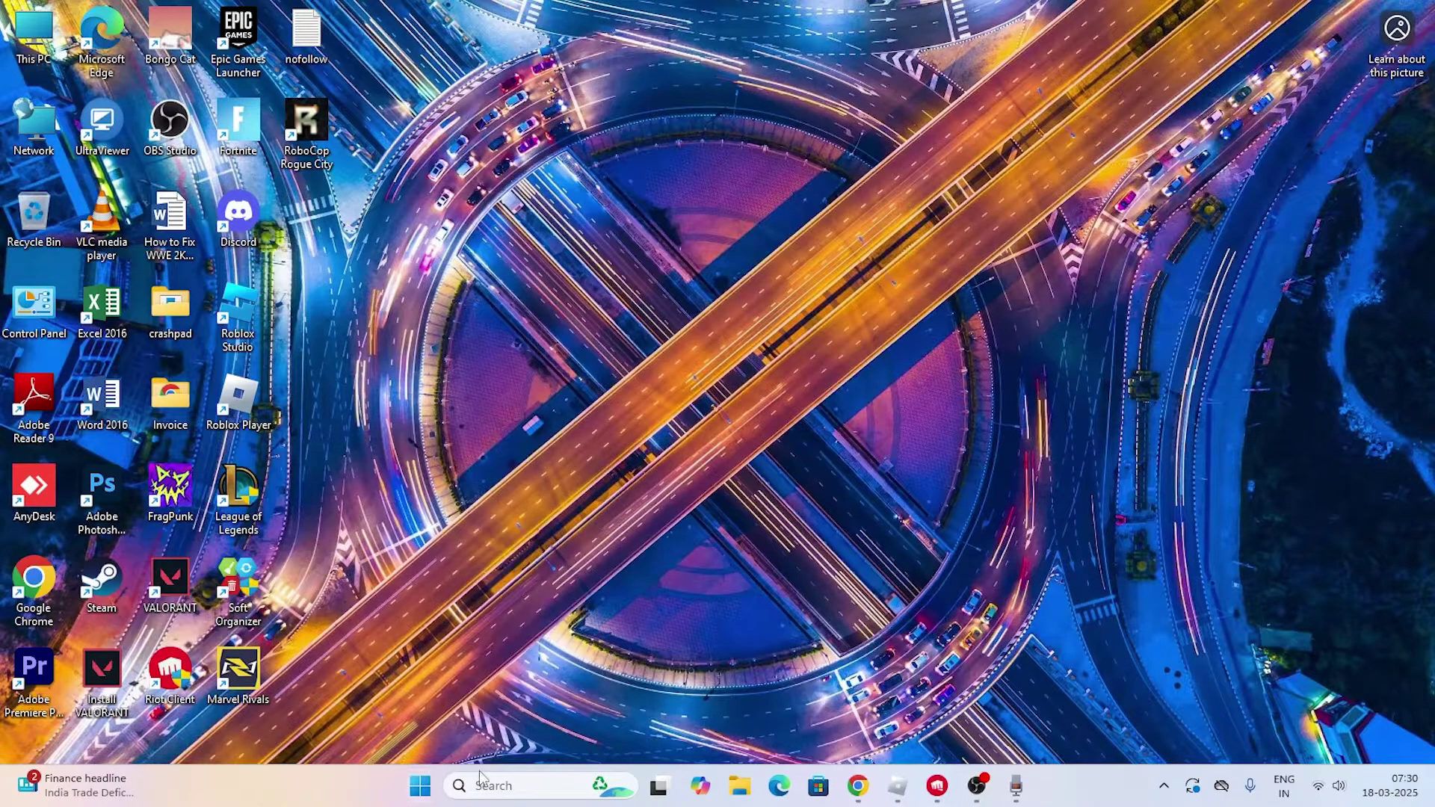
Open the taskbar search to look for Task Manager.
{"action": "left_click", "coordinate": [480, 784]}
Launch Task Manager by searching 'tas', maximize it, and end the Riot Client app.
{"action": "type", "text": "task"}
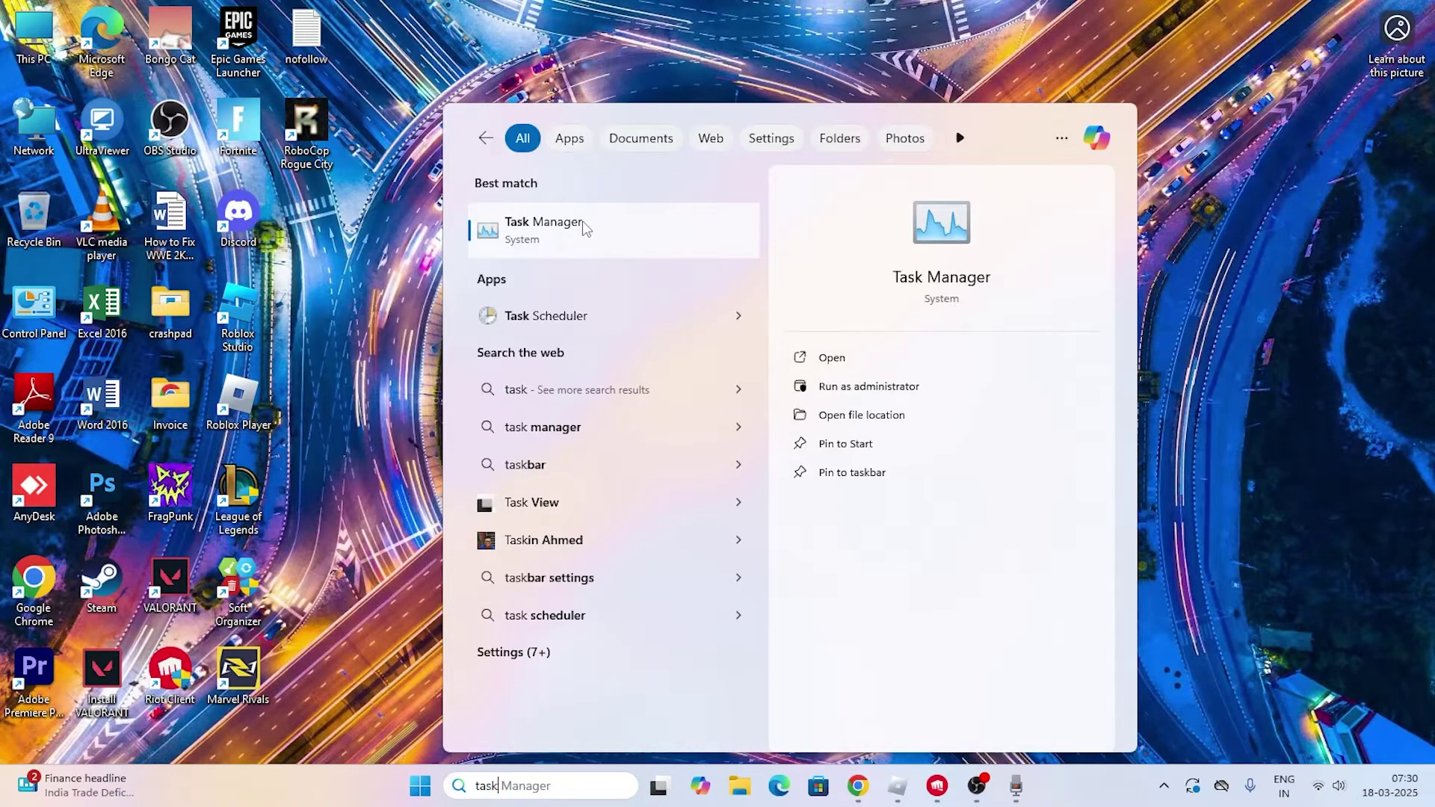
{"action": "left_click", "coordinate": [582, 227]}
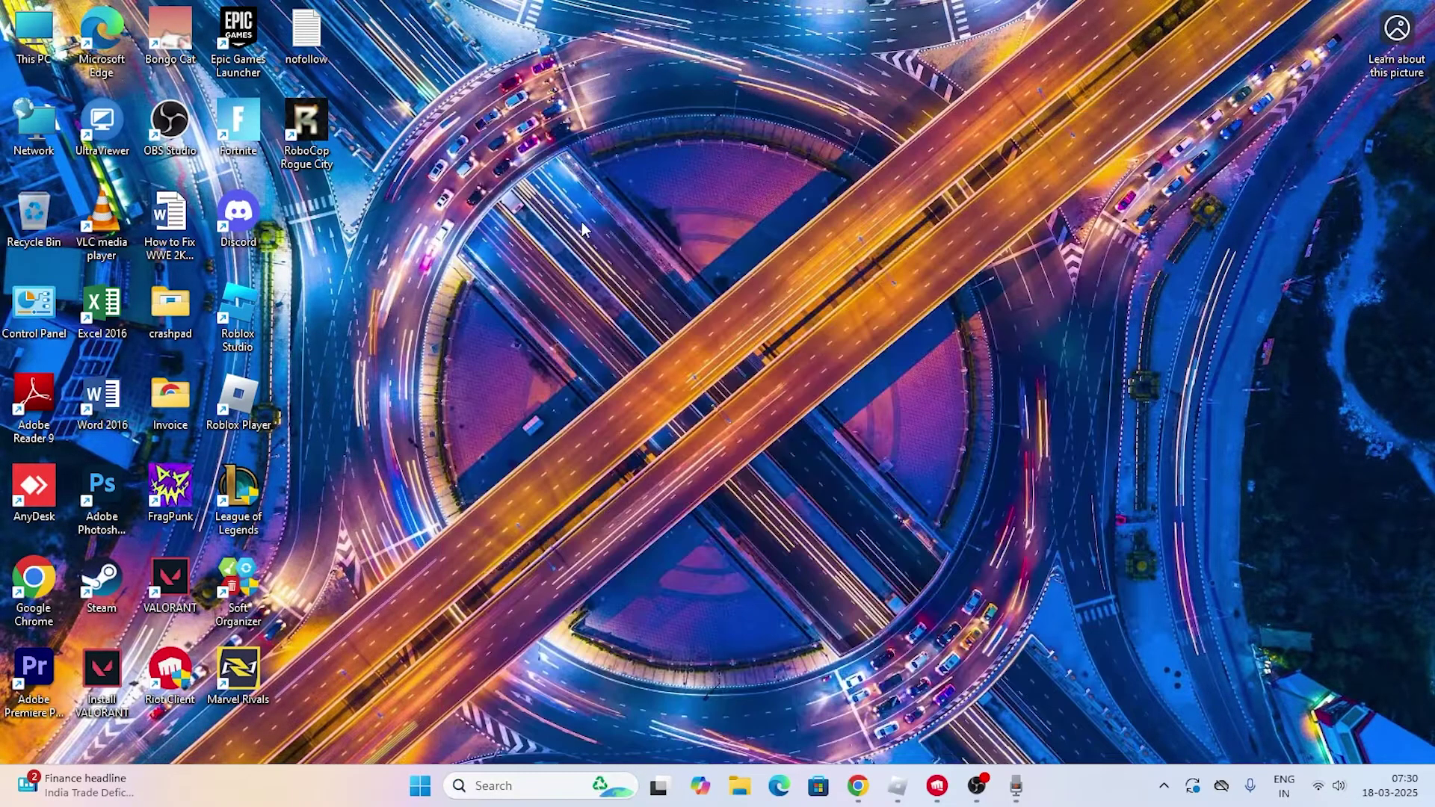
{"action": "double_click", "coordinate": [393, 19]}
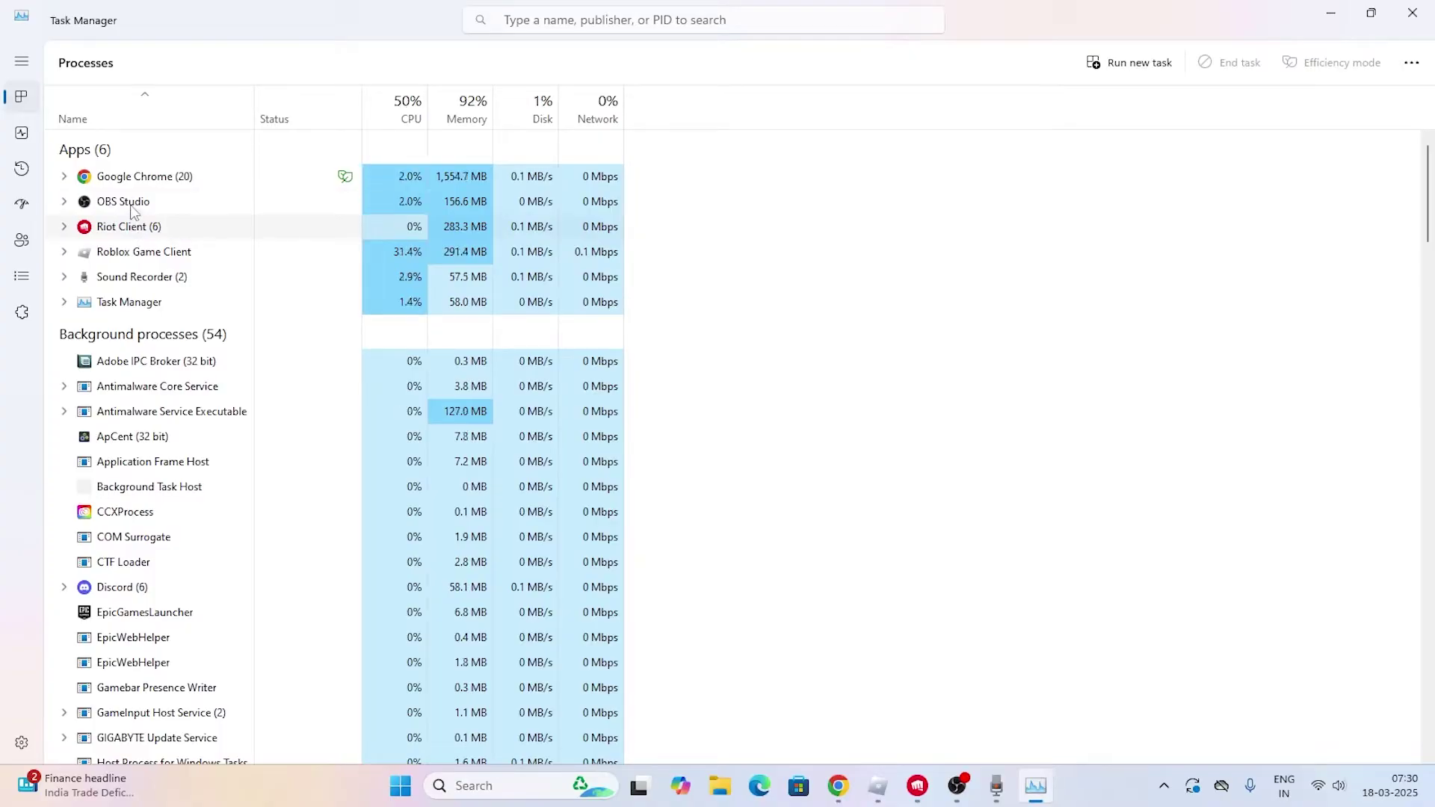
{"action": "right_click", "coordinate": [183, 234]}
{"action": "left_click", "coordinate": [226, 279]}
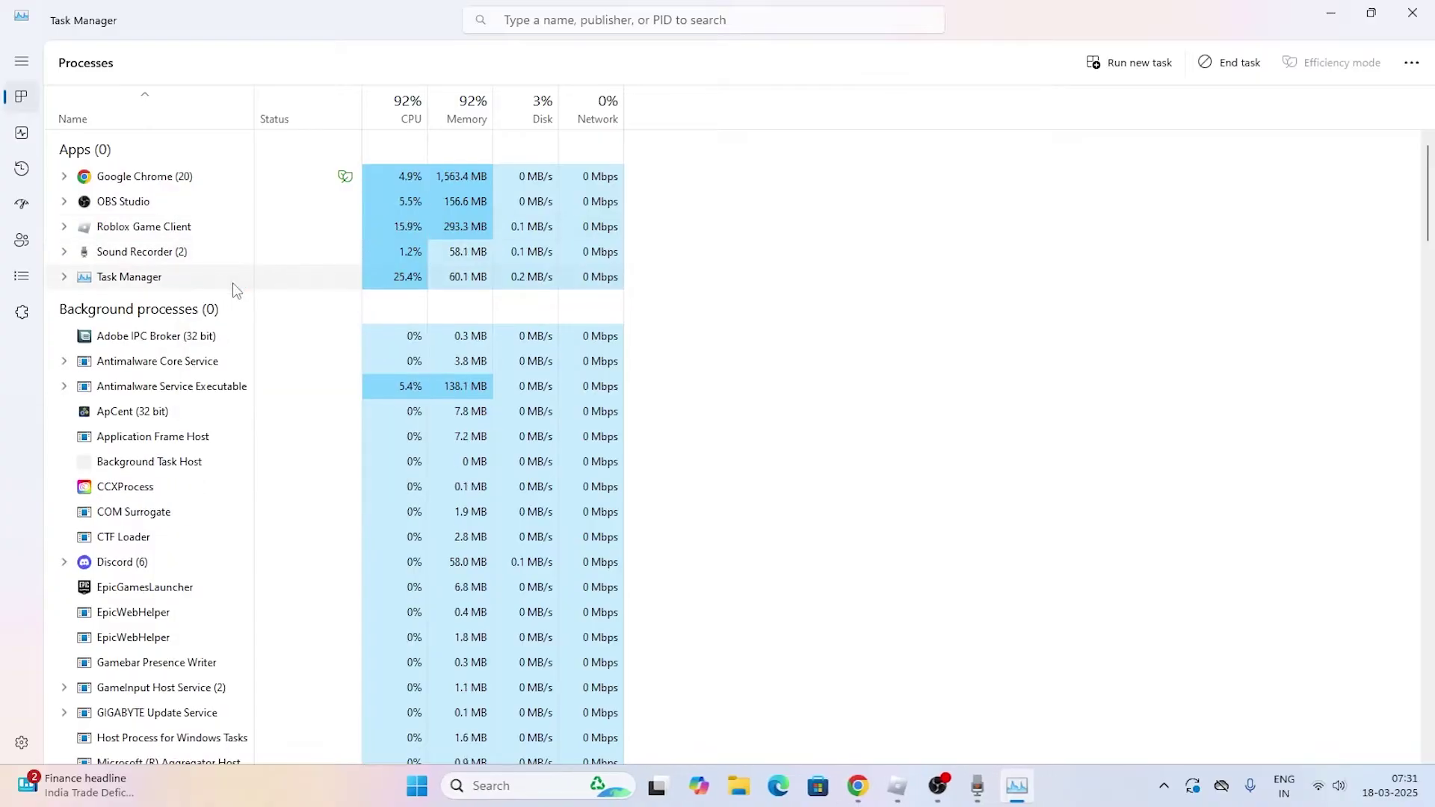
Filter processes by 'riot' and end the Riot Client background process.
{"action": "left_click", "coordinate": [623, 23]}
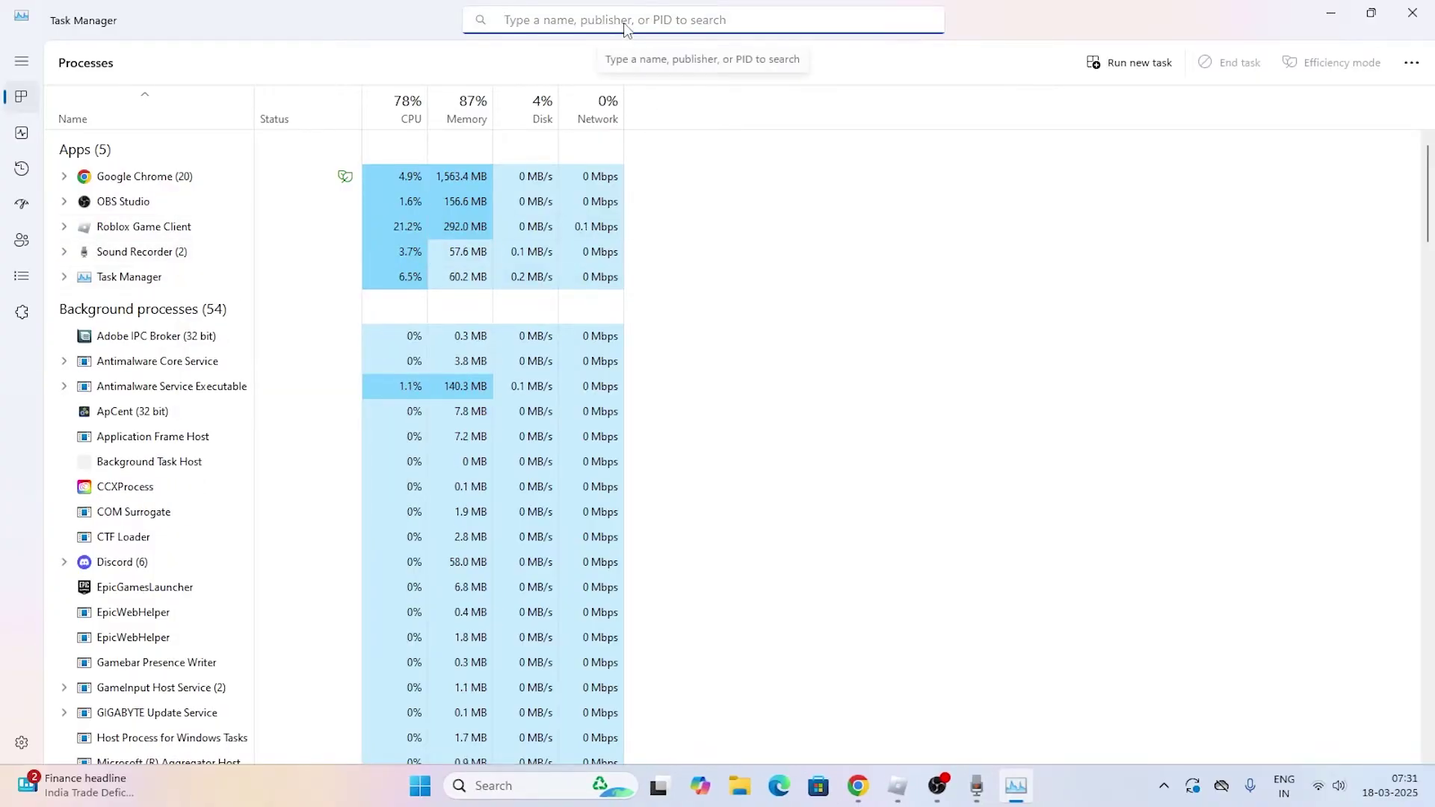
{"action": "type", "text": "riot"}
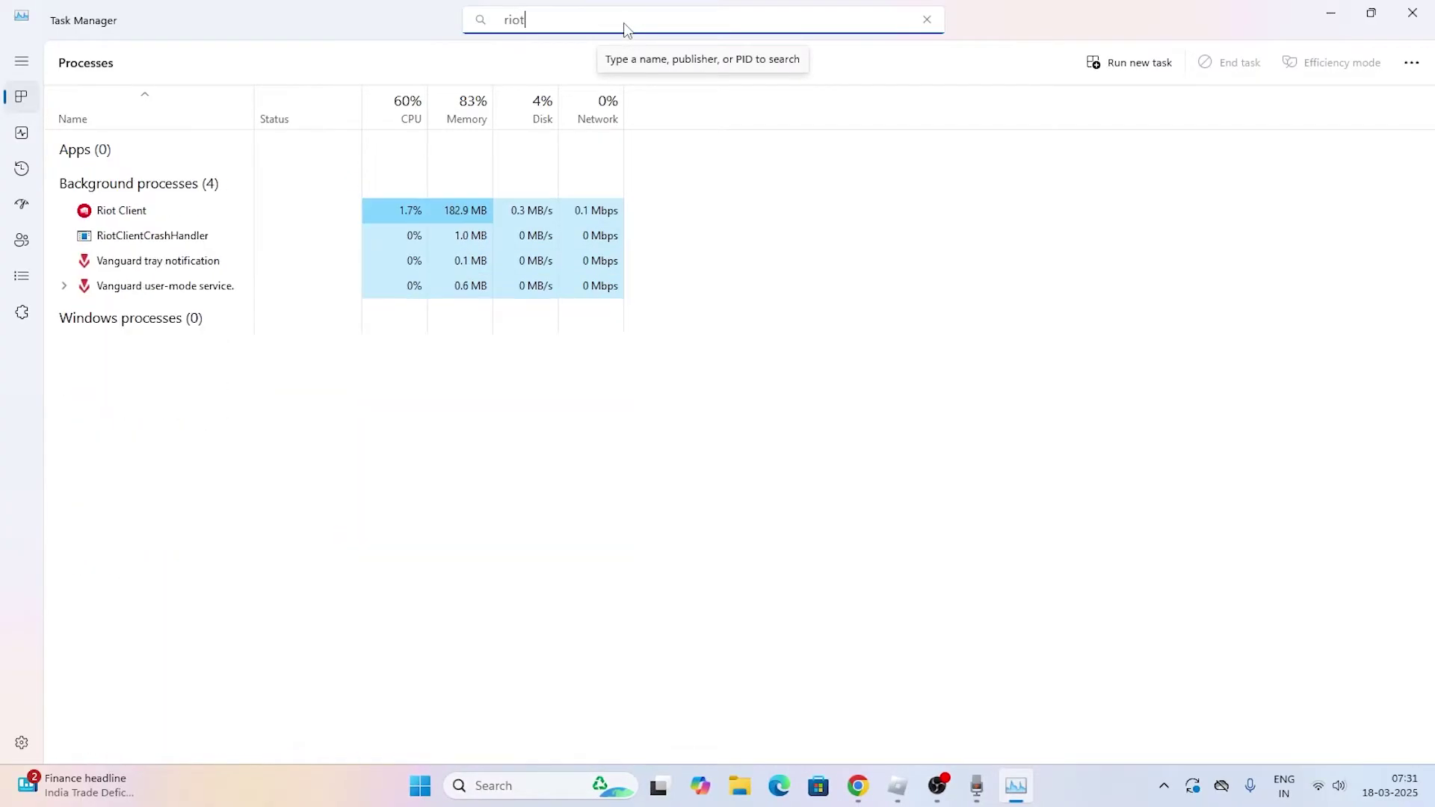
{"action": "left_click", "coordinate": [137, 216]}
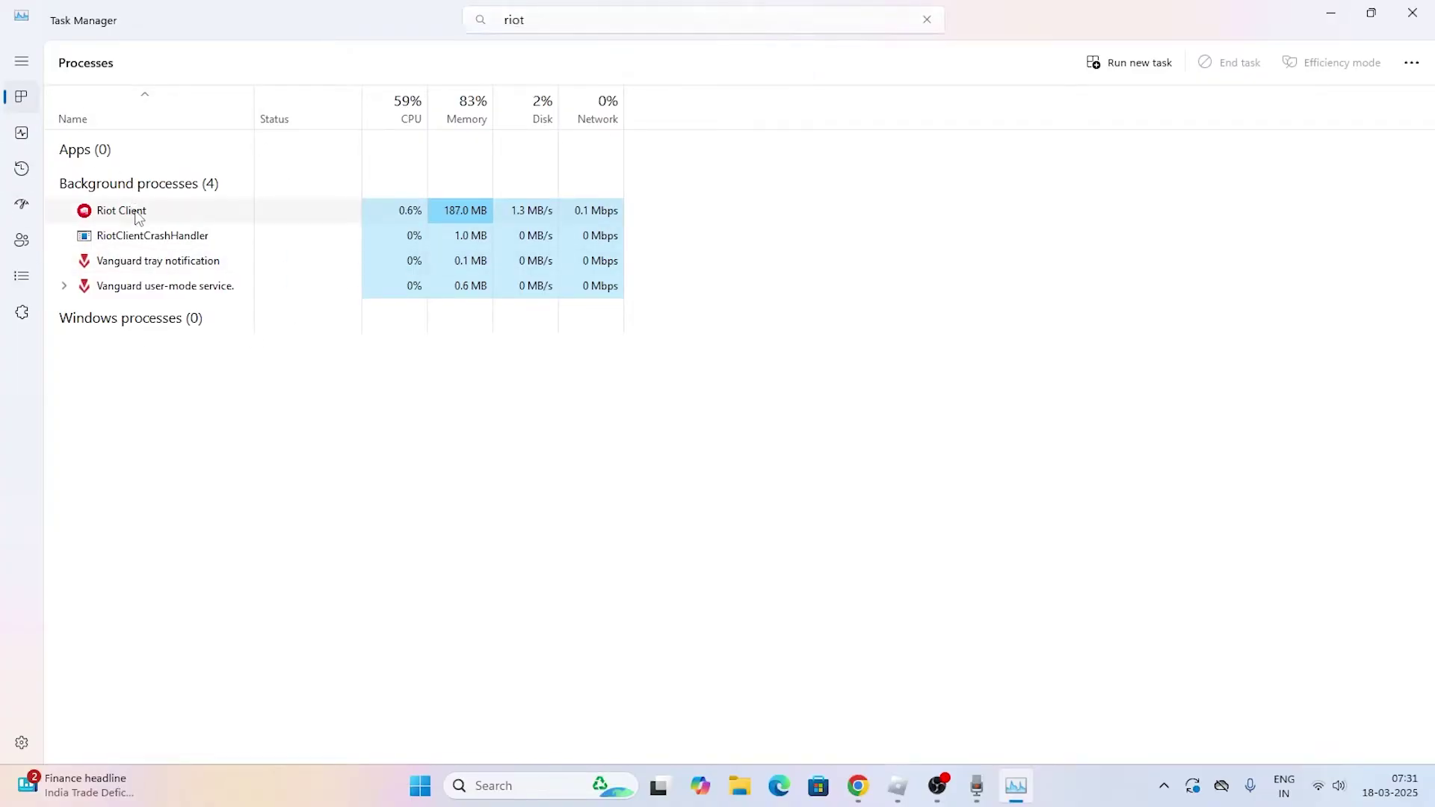
{"action": "right_click", "coordinate": [138, 216]}
{"action": "left_click", "coordinate": [172, 223]}
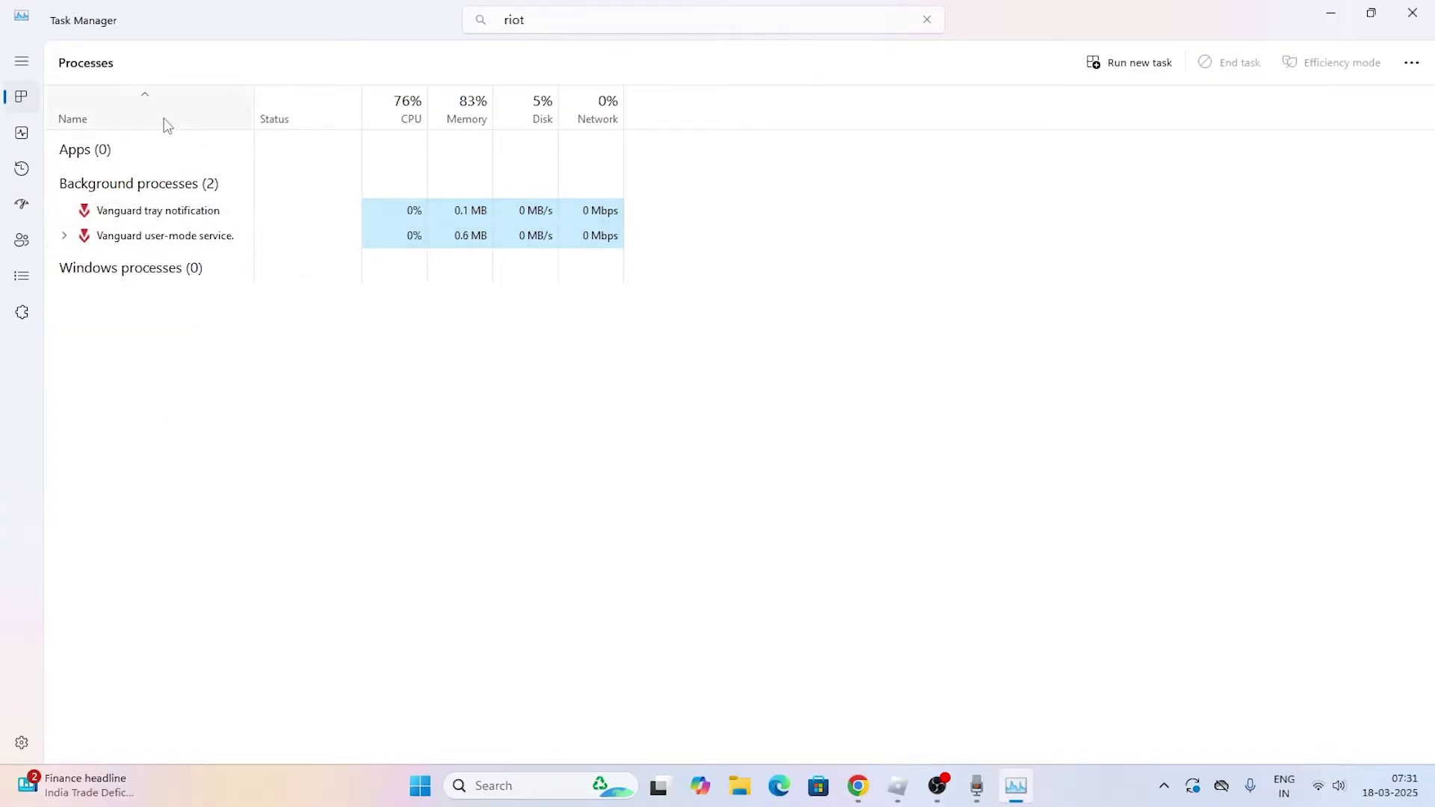
Check the remaining Vanguard processes with a 'va' filter, then close Task Manager.
{"action": "left_click", "coordinate": [927, 21]}
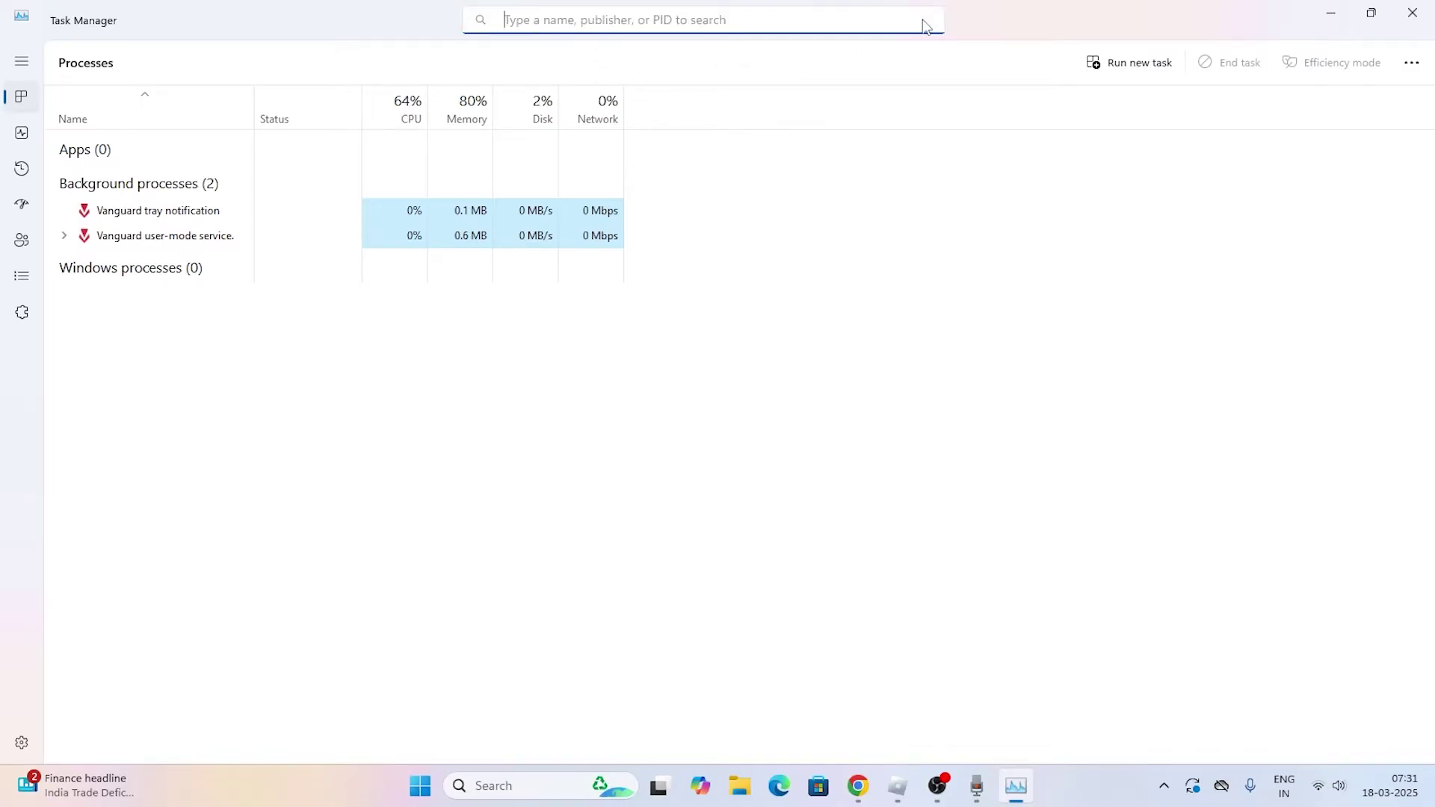
{"action": "type", "text": "va"}
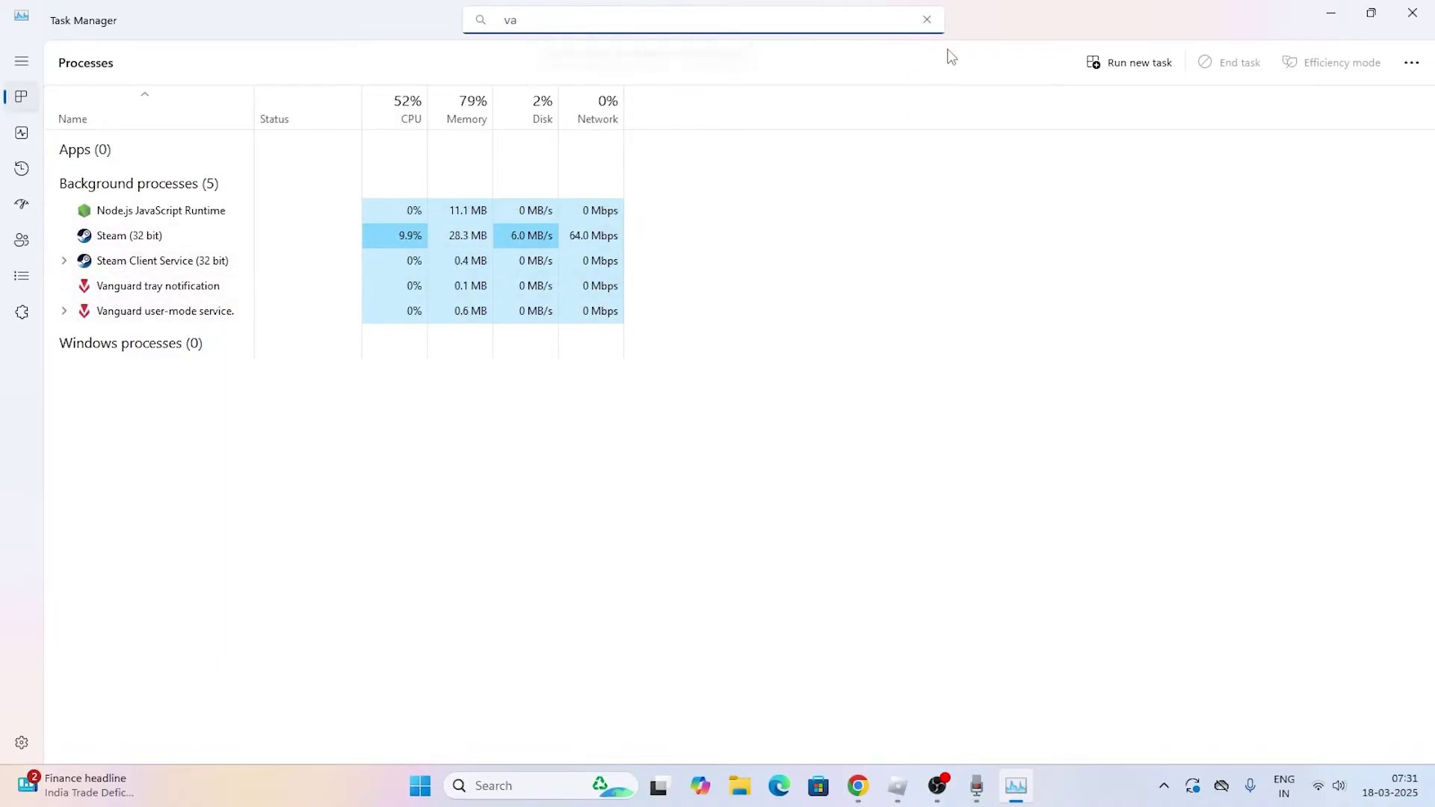
{"action": "left_click", "coordinate": [929, 21]}
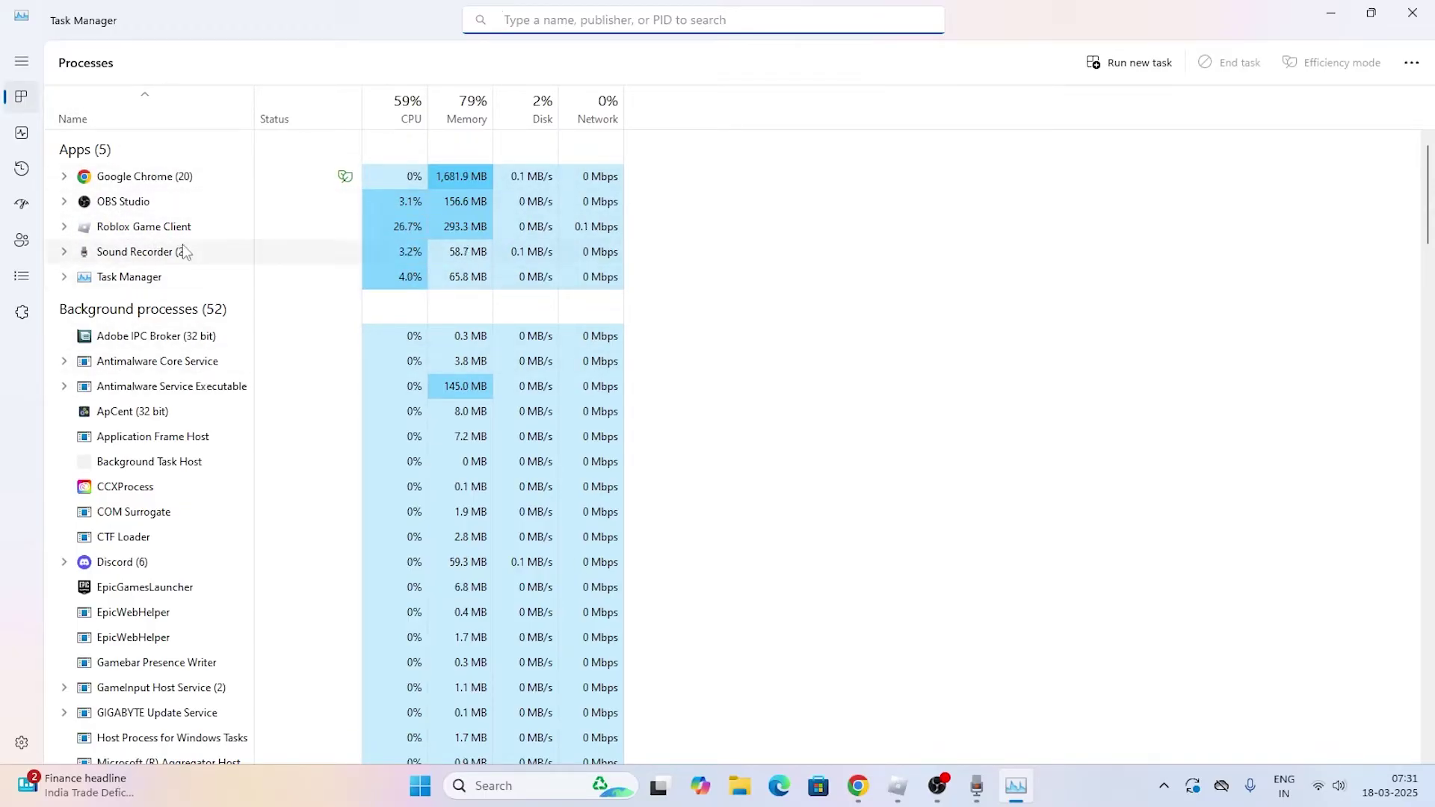
{"action": "left_click", "coordinate": [1430, 7]}
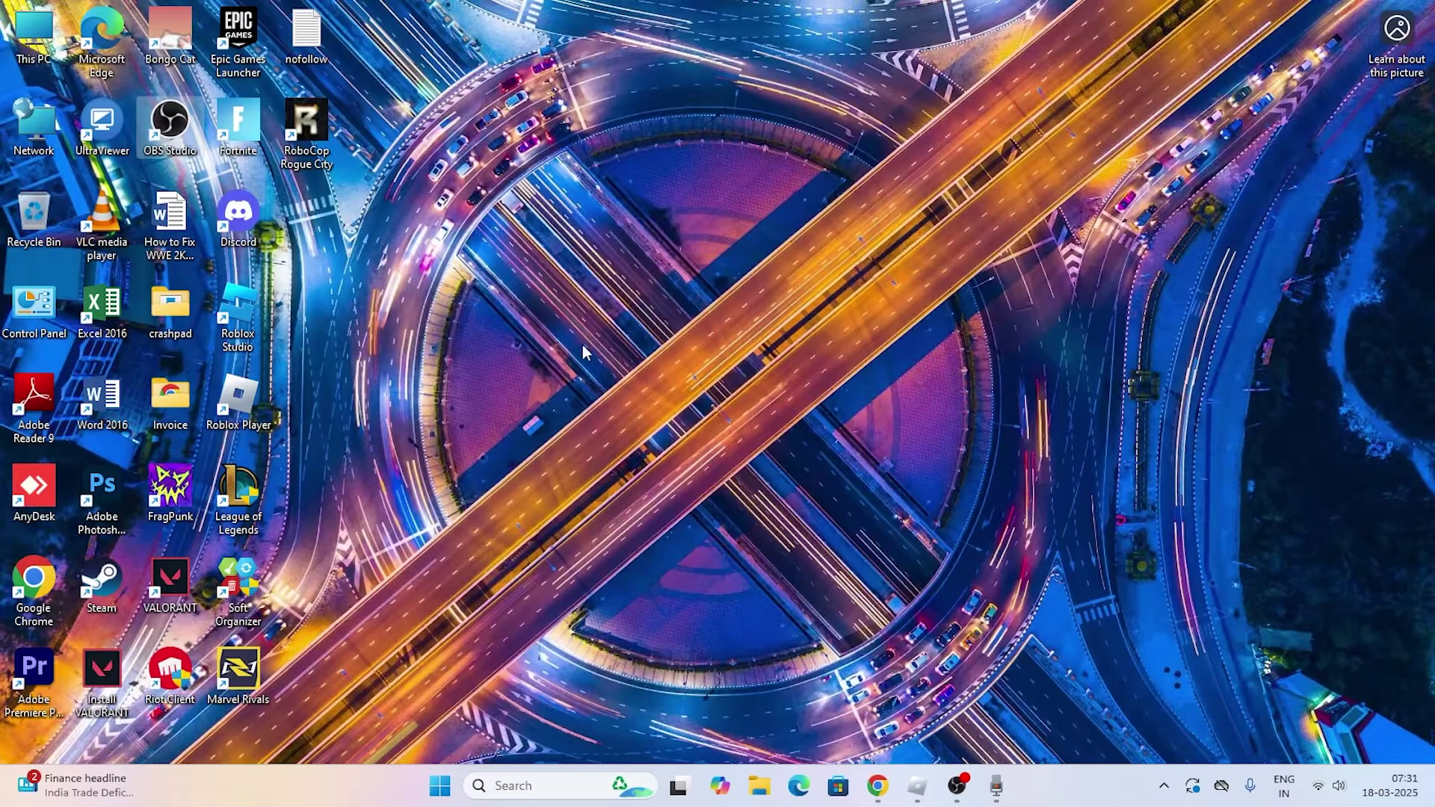
Open Services via a 'serv' search and open the vgc service's properties.
{"action": "left_click", "coordinate": [534, 792]}
{"action": "type", "text": "serv"}
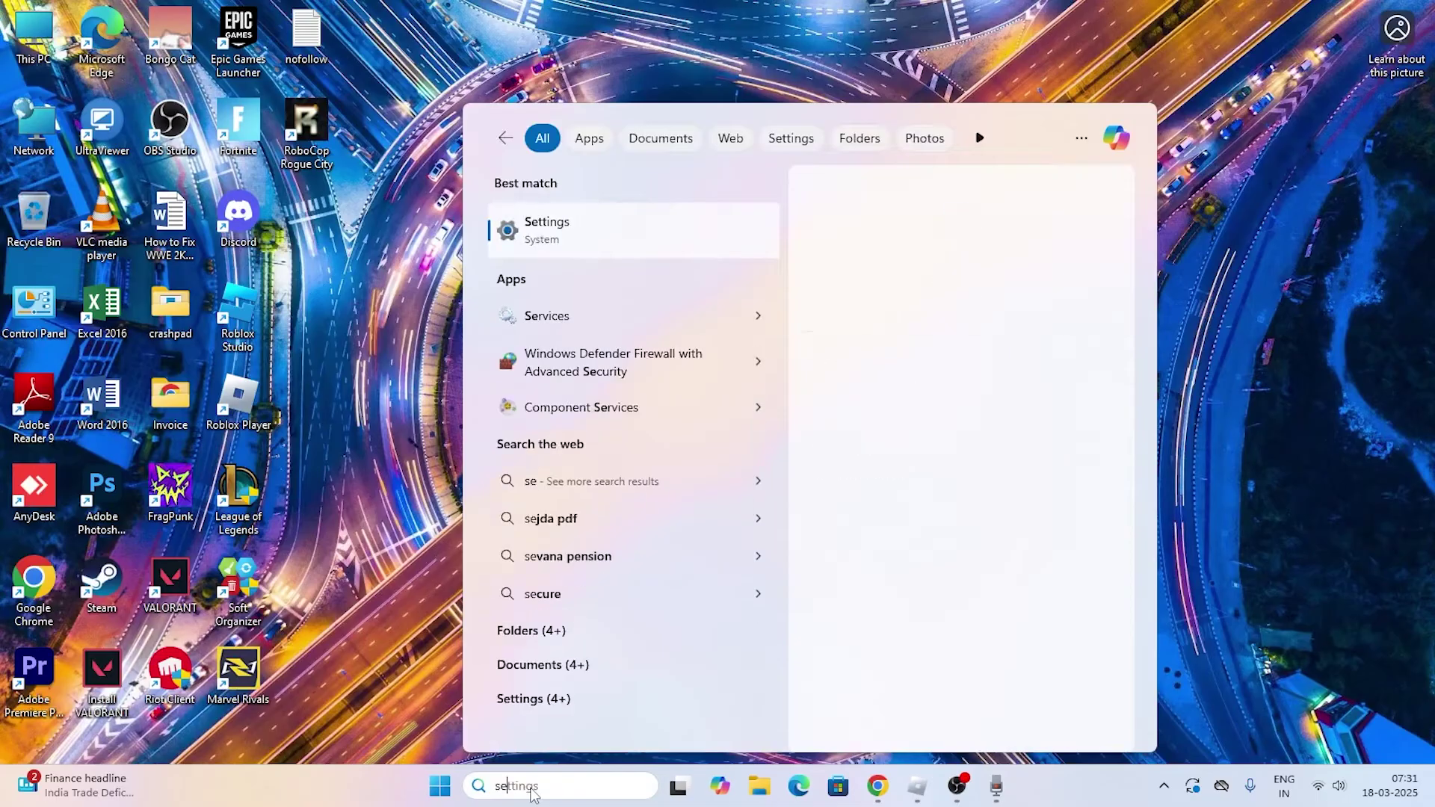
{"action": "left_click", "coordinate": [553, 252]}
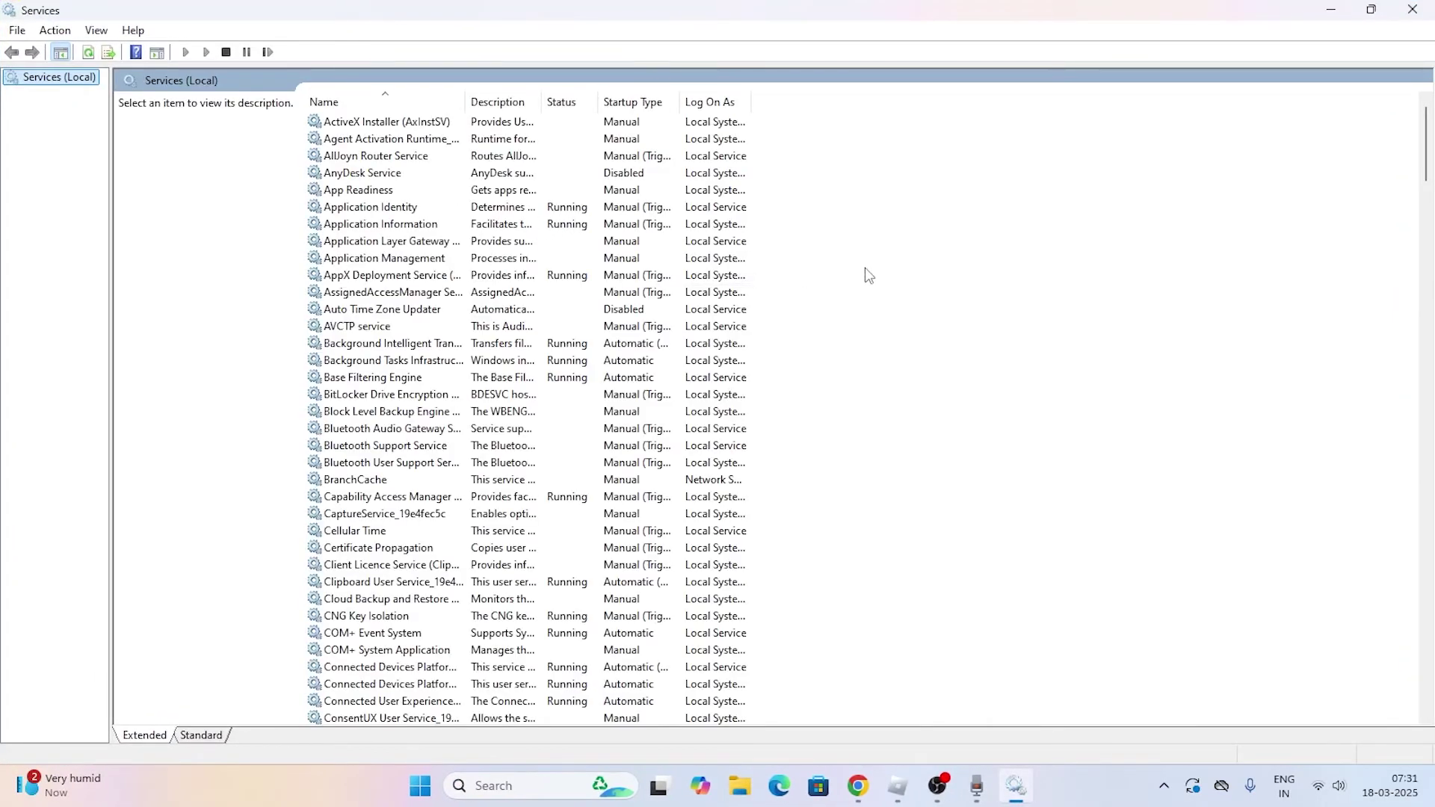
{"action": "key", "text": "Tab"}
{"action": "key", "text": "v"}
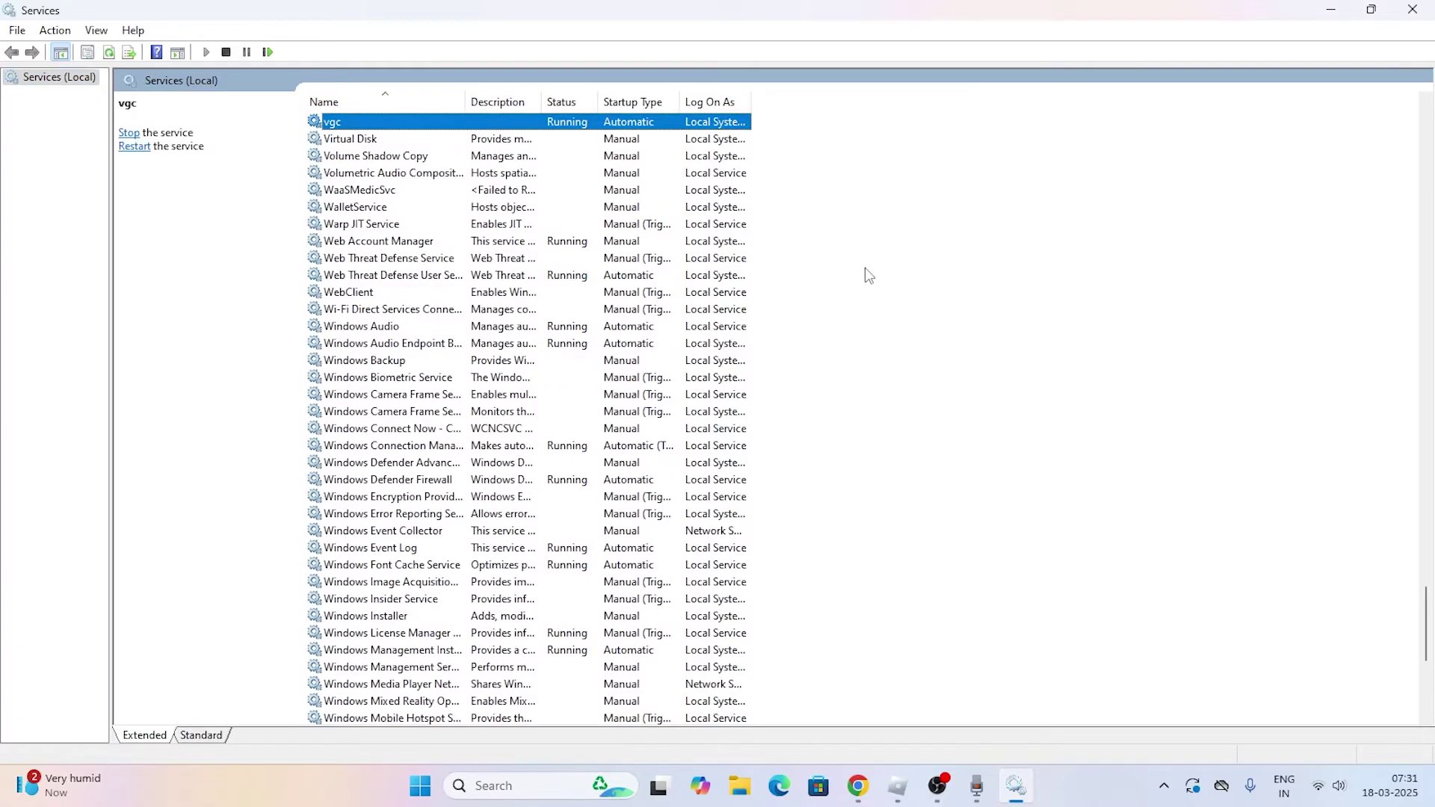
{"action": "right_click", "coordinate": [355, 127]}
{"action": "left_click", "coordinate": [400, 294]}
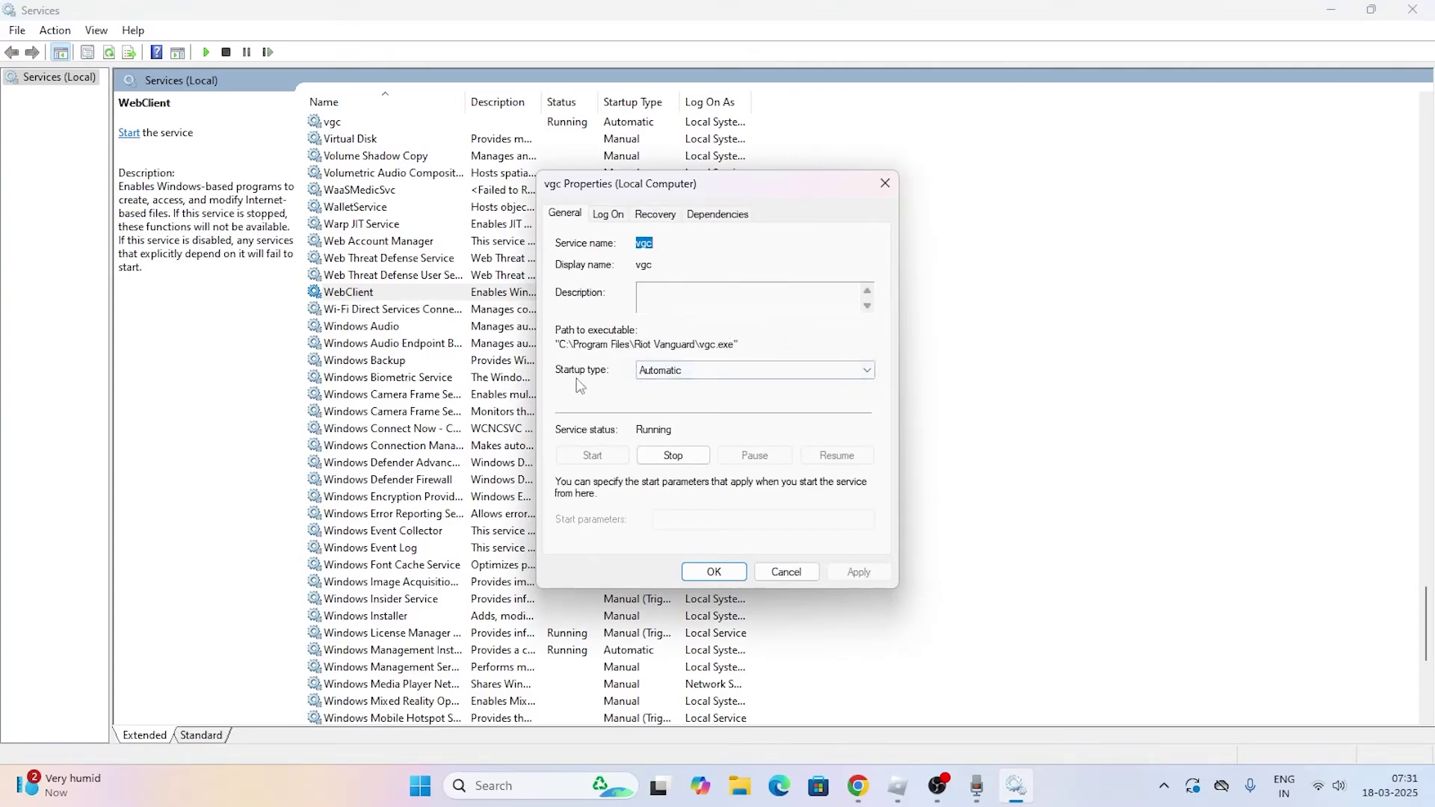
Try Manual, then set vgc's startup type back to Automatic, apply and close.
{"action": "left_click", "coordinate": [723, 372]}
{"action": "left_click", "coordinate": [723, 372]}
{"action": "left_click", "coordinate": [699, 372]}
{"action": "left_click", "coordinate": [699, 372]}
{"action": "left_click", "coordinate": [699, 371]}
{"action": "left_click", "coordinate": [699, 372]}
{"action": "left_click", "coordinate": [699, 372]}
{"action": "left_click", "coordinate": [699, 372]}
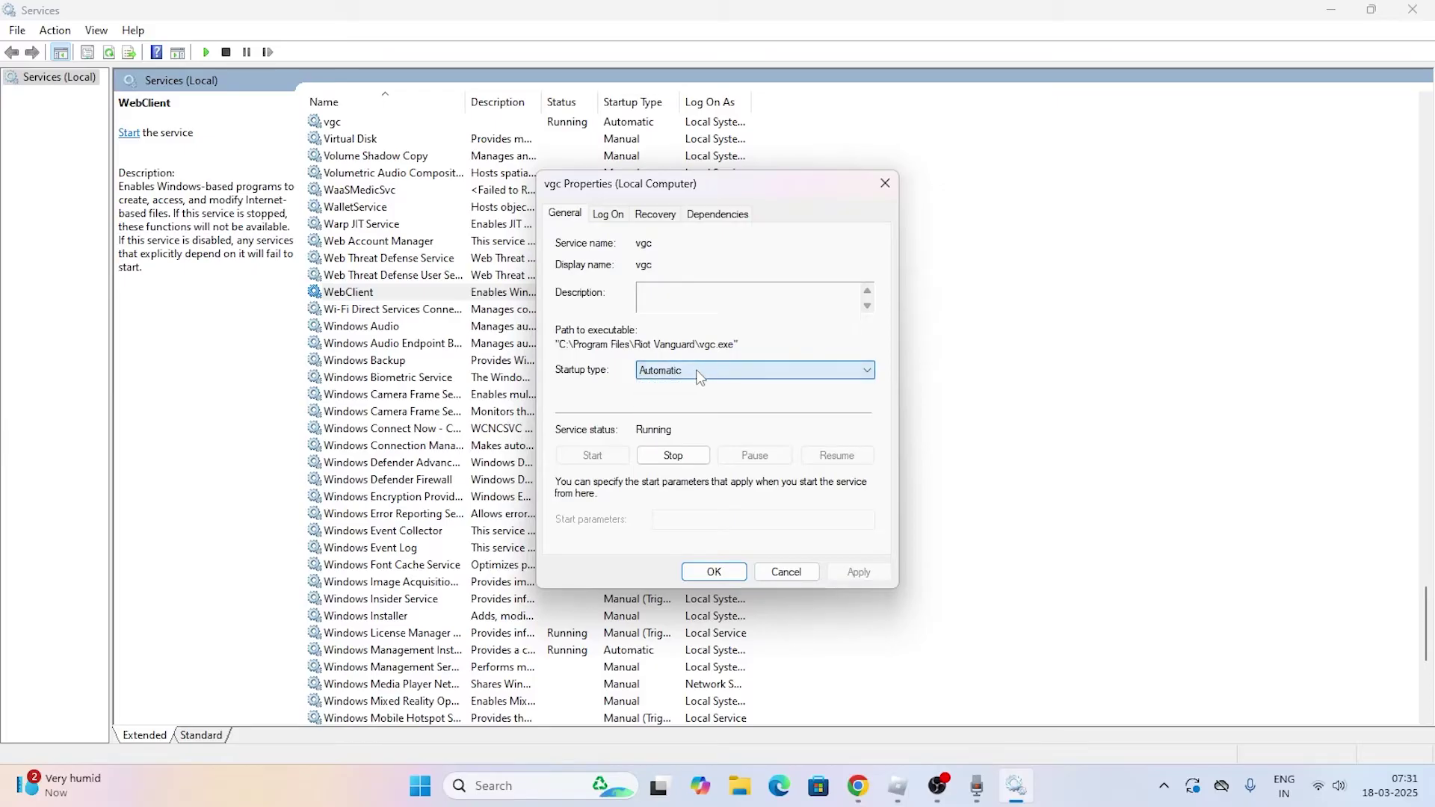
{"action": "left_click", "coordinate": [830, 371]}
{"action": "left_click", "coordinate": [830, 372]}
{"action": "left_click", "coordinate": [833, 374]}
{"action": "left_click", "coordinate": [834, 373]}
{"action": "left_click", "coordinate": [814, 372]}
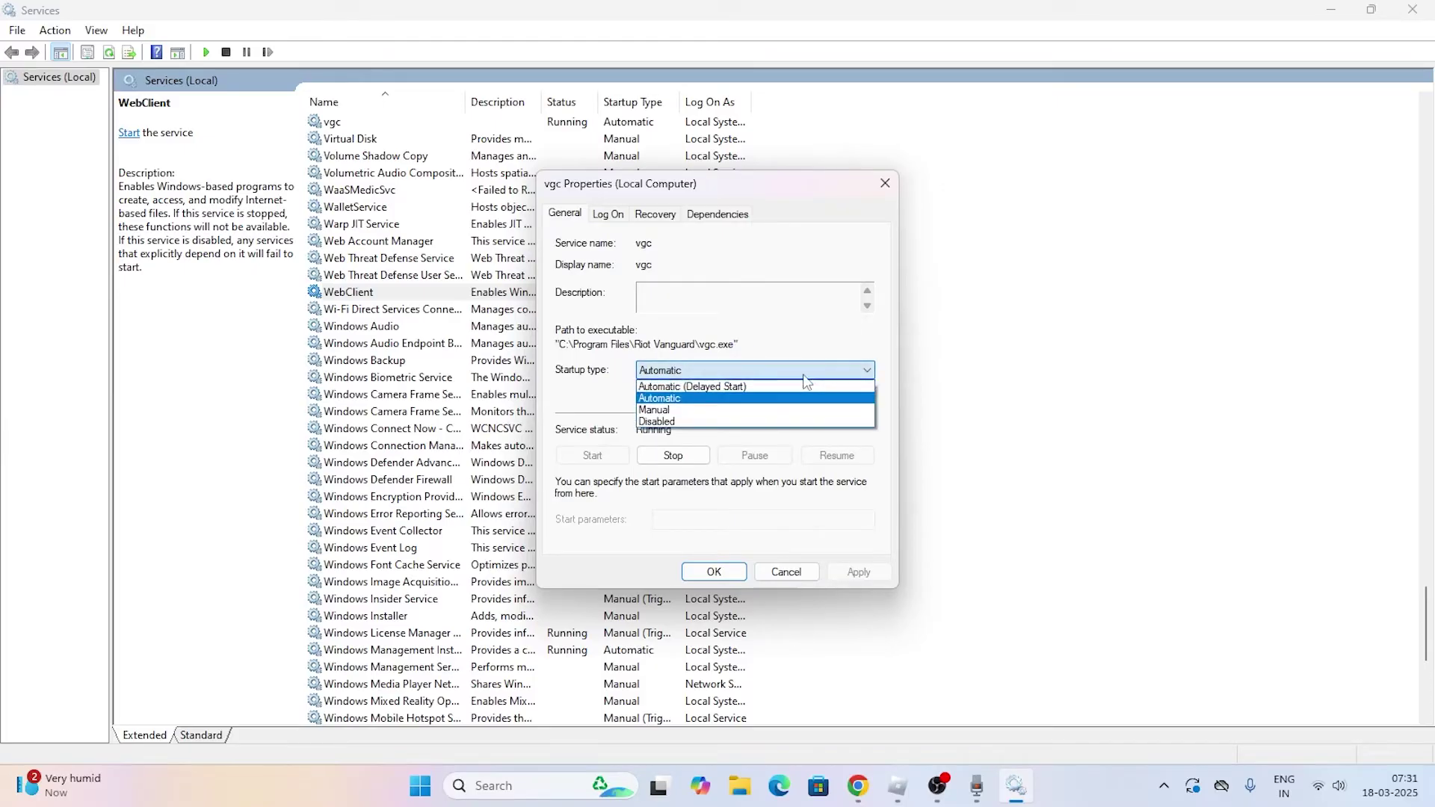
{"action": "left_click", "coordinate": [686, 413]}
{"action": "left_click", "coordinate": [684, 371]}
{"action": "left_click", "coordinate": [675, 400]}
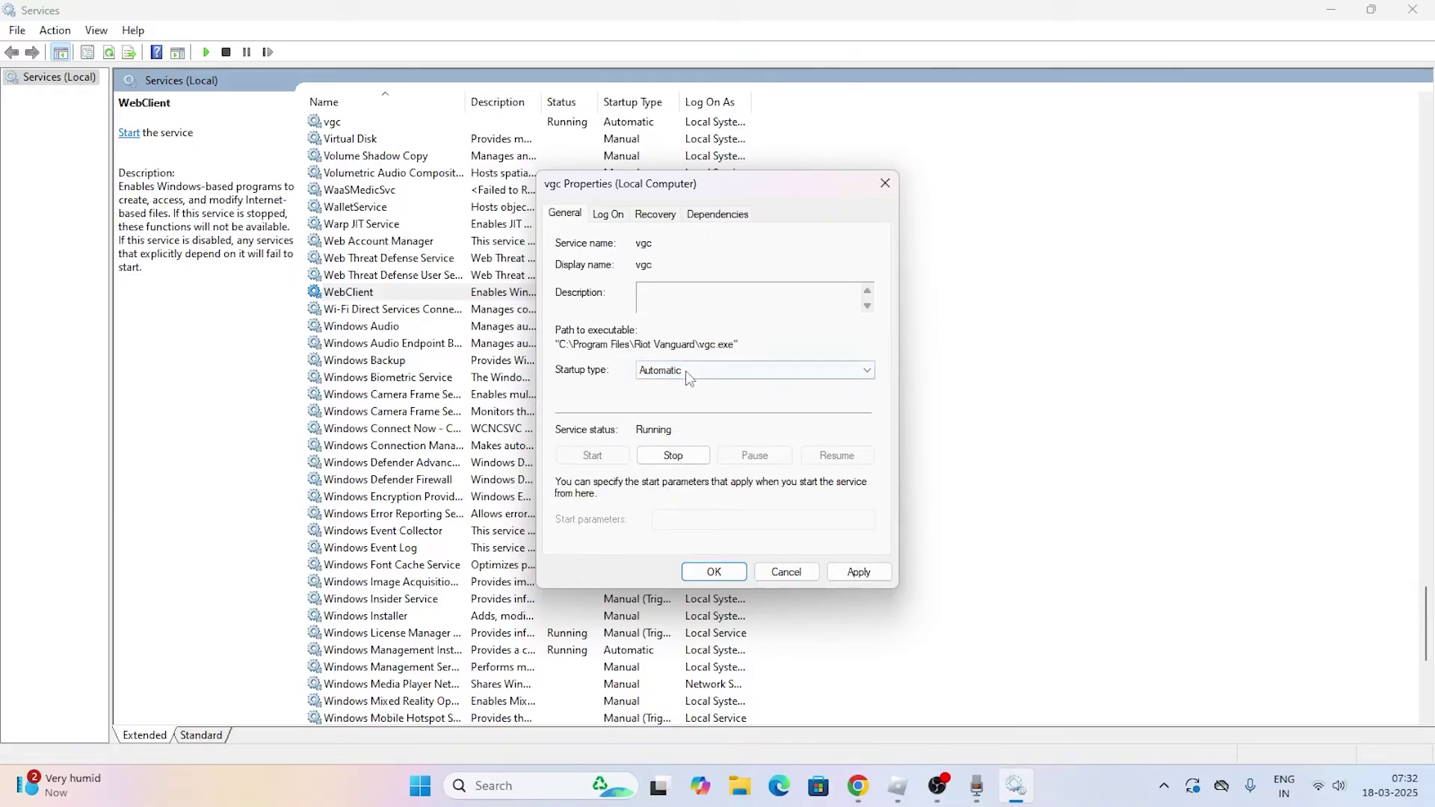
{"action": "left_click", "coordinate": [869, 574]}
{"action": "left_click", "coordinate": [727, 572]}
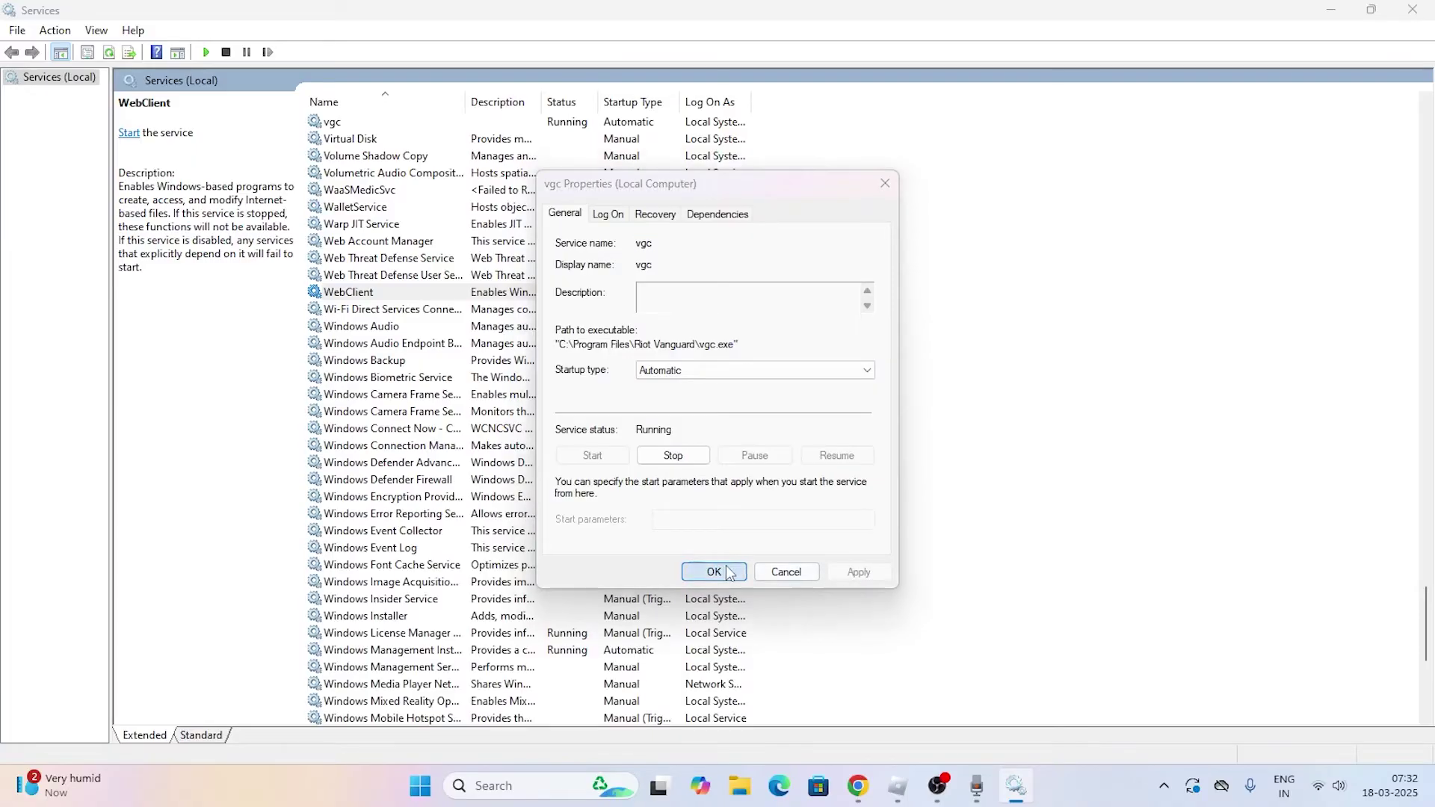
Recheck the vgc properties, confirming Automatic startup, and close the dialog.
{"action": "right_click", "coordinate": [376, 123]}
{"action": "left_click", "coordinate": [434, 294]}
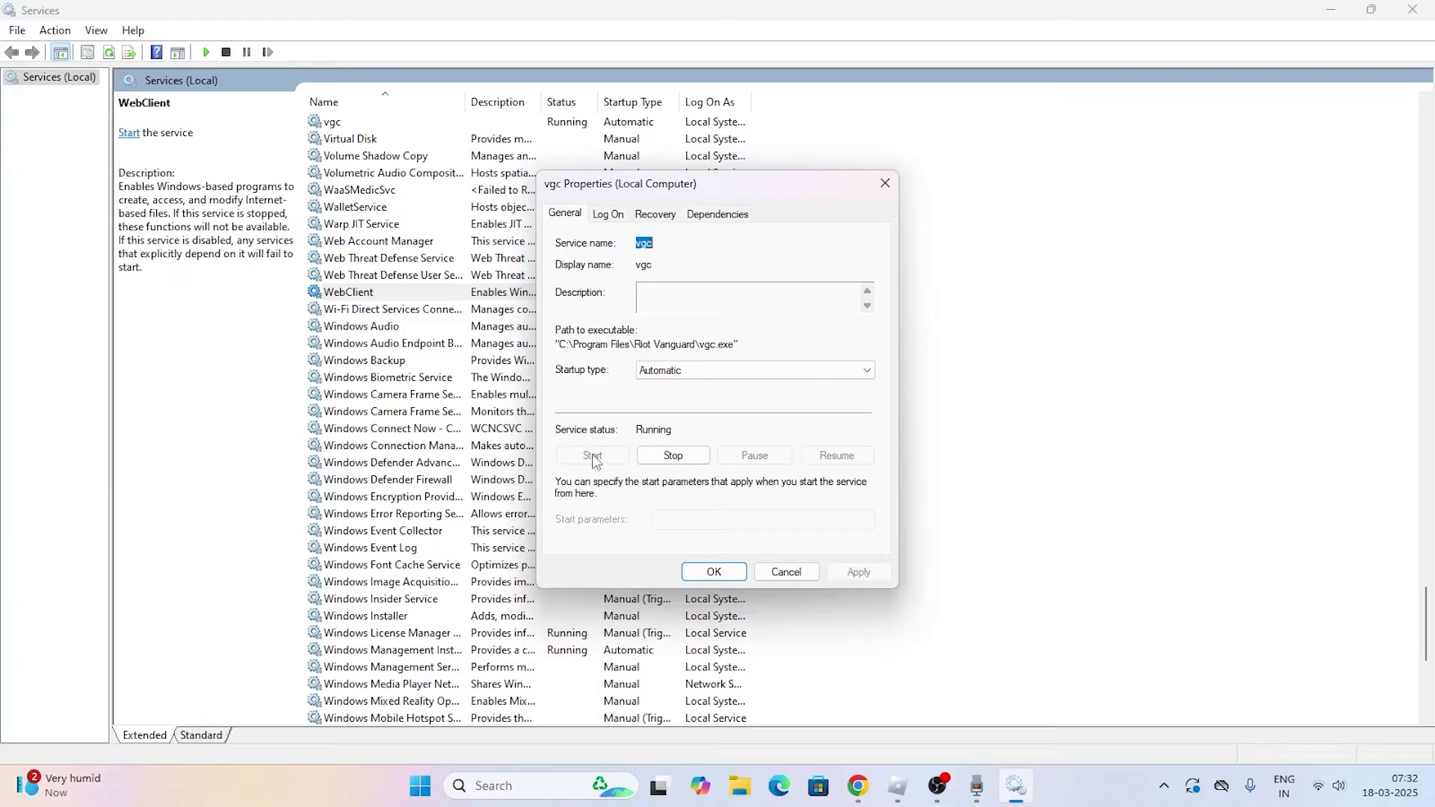
{"action": "left_click", "coordinate": [712, 573]}
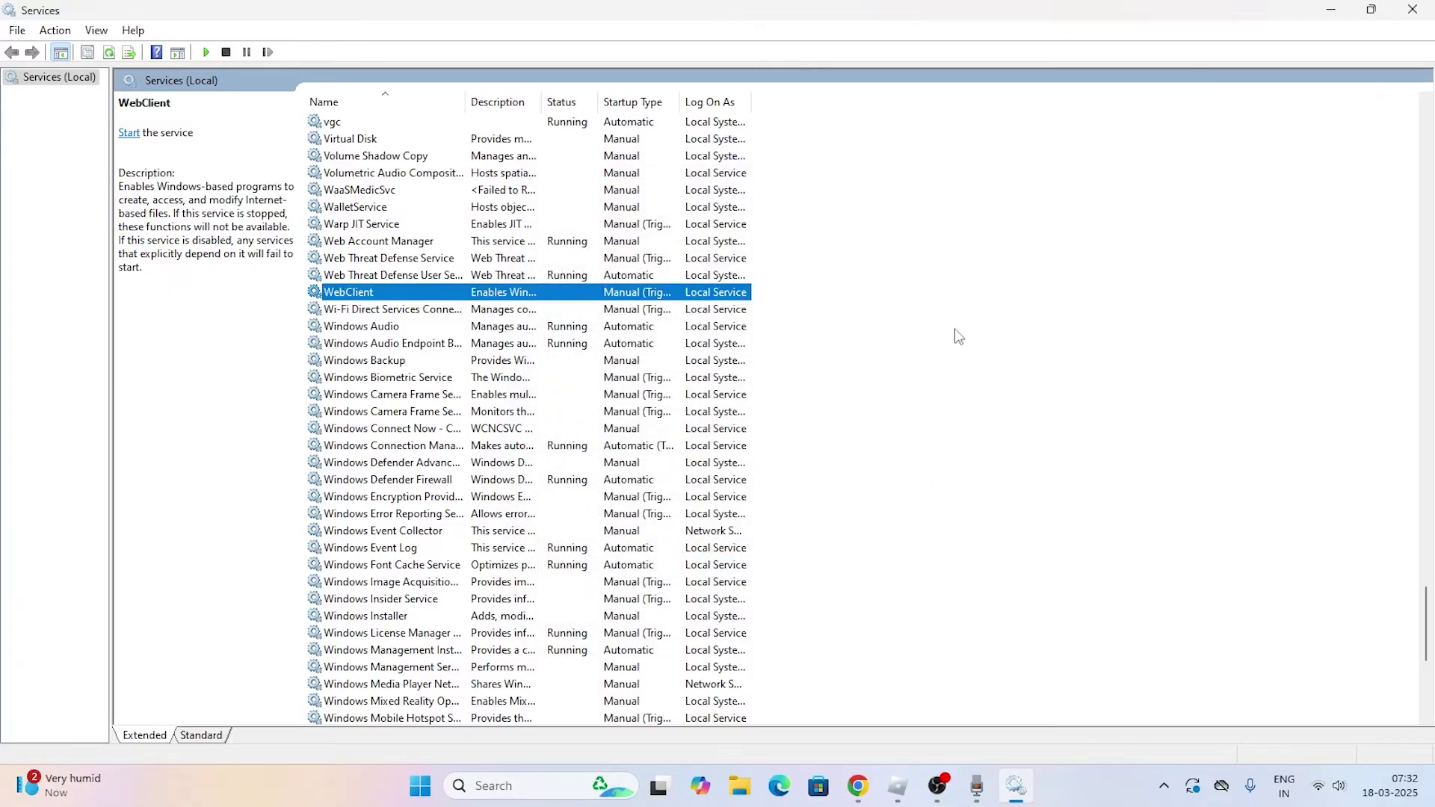
Close Services and refresh the desktop.
{"action": "left_click", "coordinate": [1413, 9]}
{"action": "right_click", "coordinate": [618, 232]}
{"action": "left_click", "coordinate": [671, 312]}
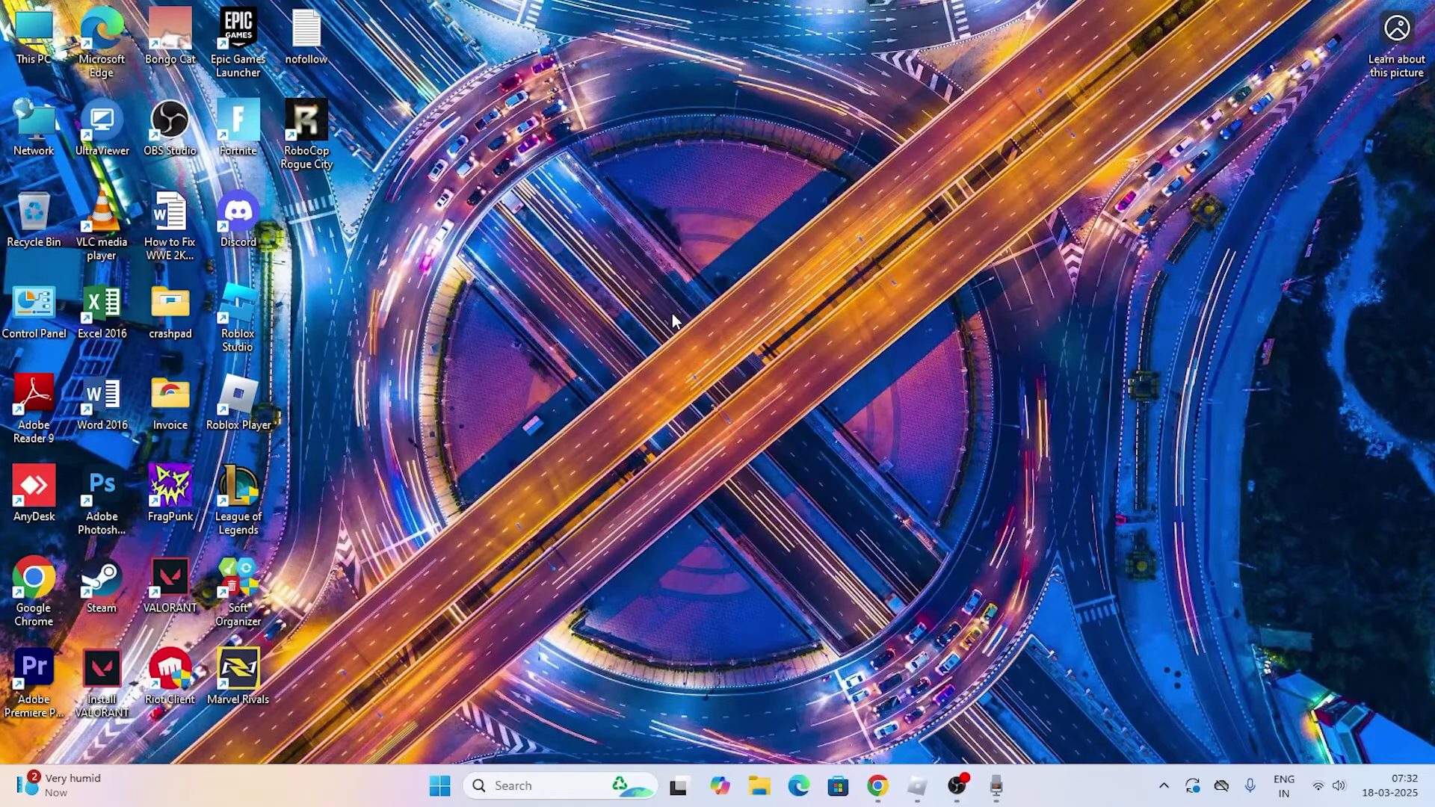
{"action": "left_click", "coordinate": [508, 786]}
{"action": "type", "text": "settings"}
{"action": "left_click", "coordinate": [559, 242]}
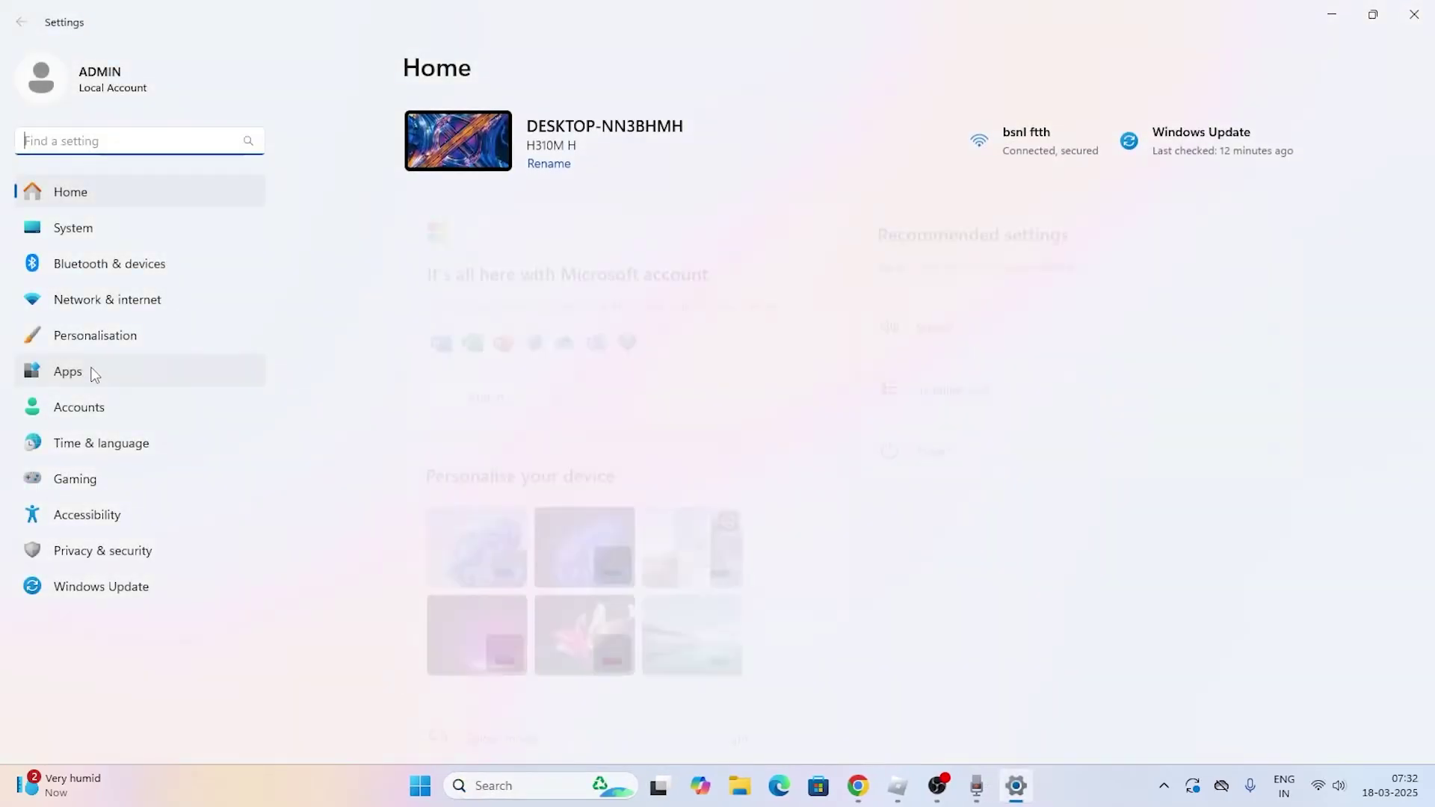
{"action": "left_click", "coordinate": [90, 373]}
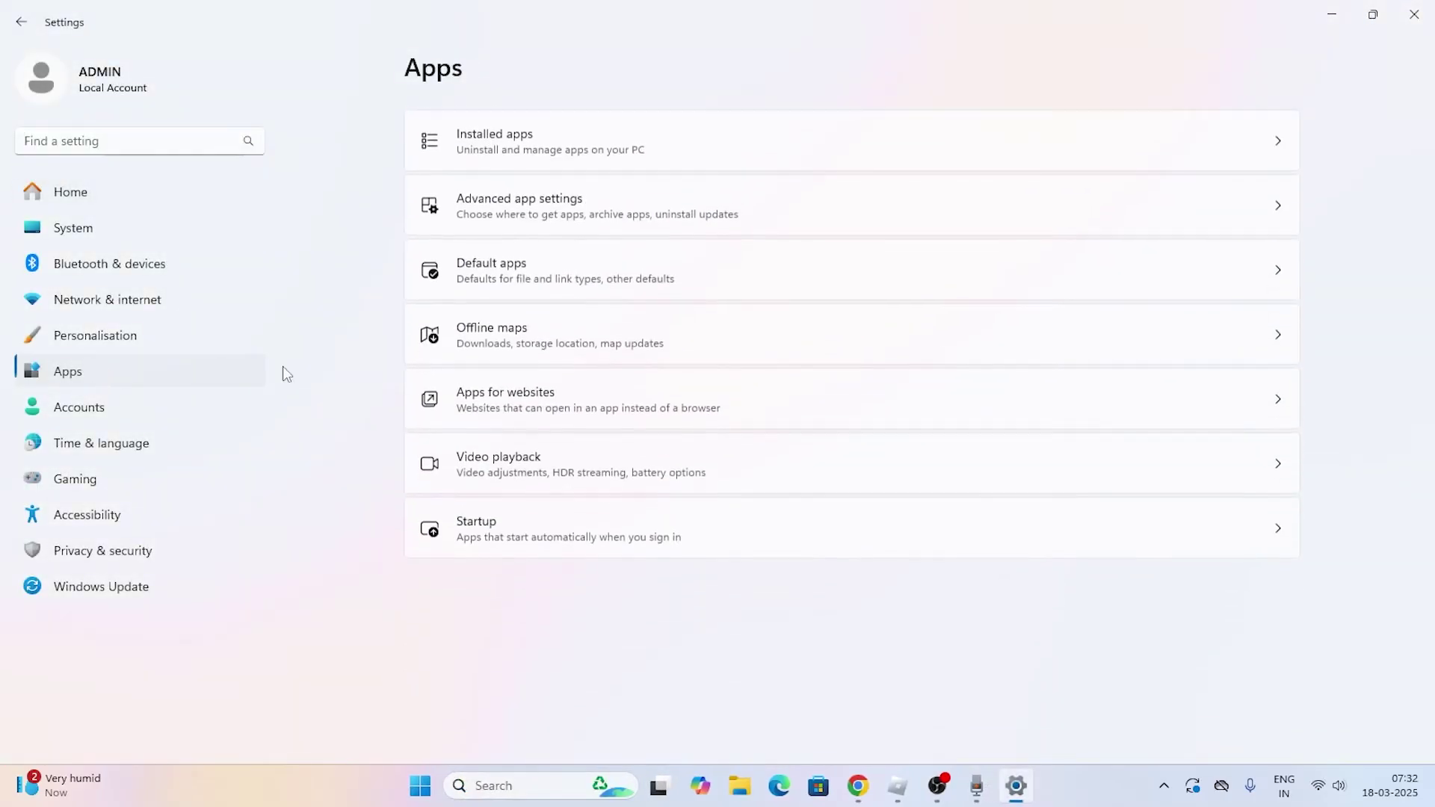
{"action": "left_click", "coordinate": [542, 129]}
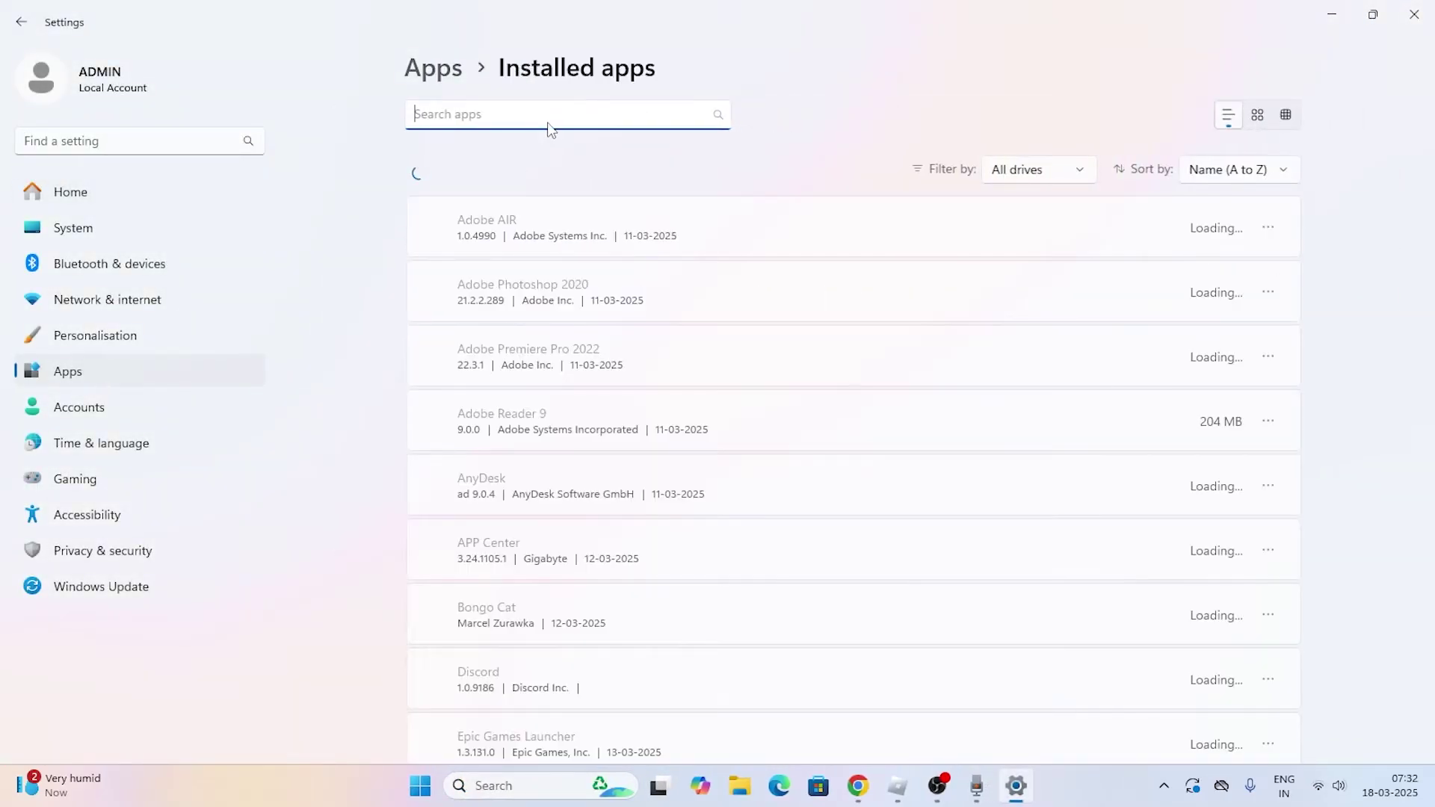
{"action": "type", "text": "va"}
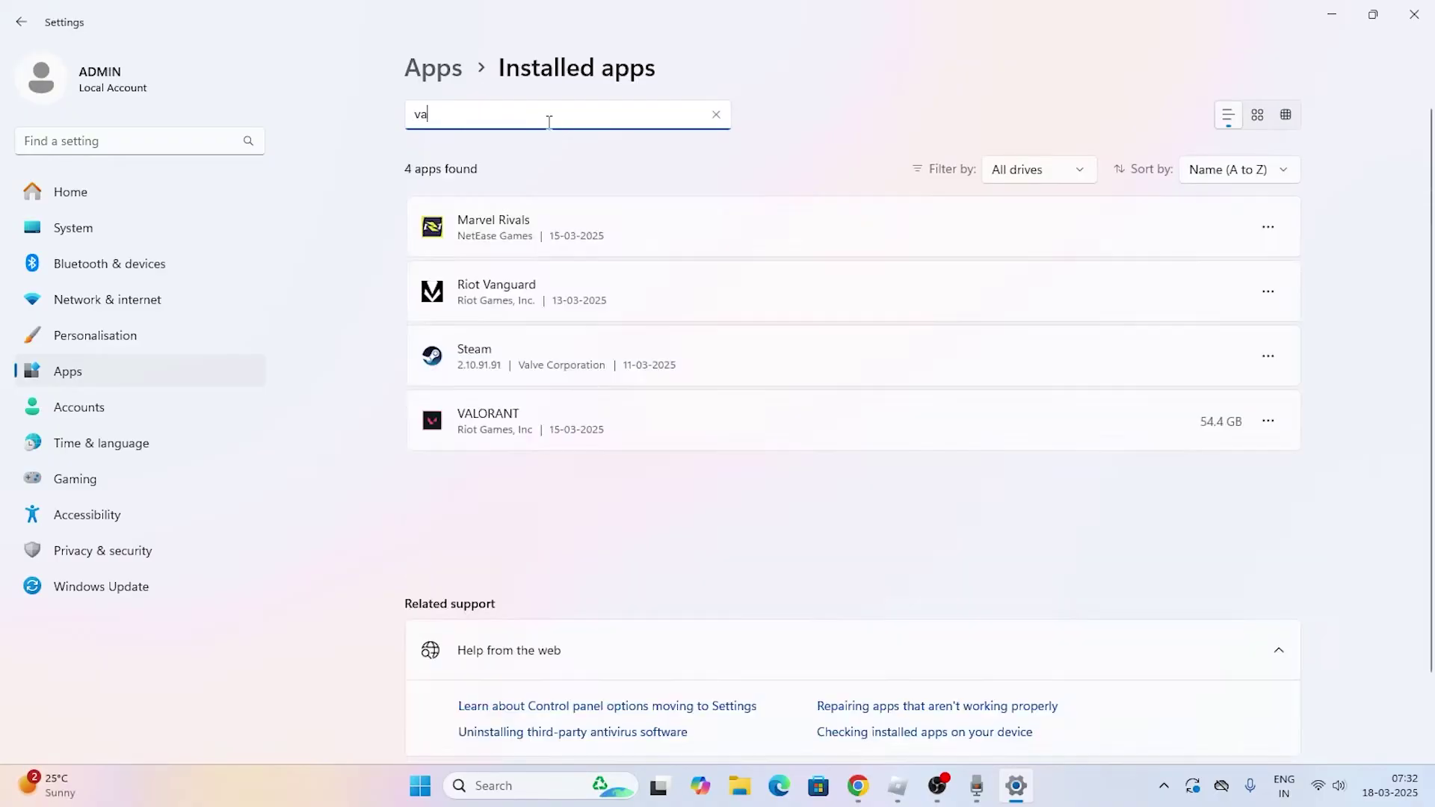
{"action": "left_click", "coordinate": [1269, 291]}
{"action": "left_click", "coordinate": [1395, 389]}
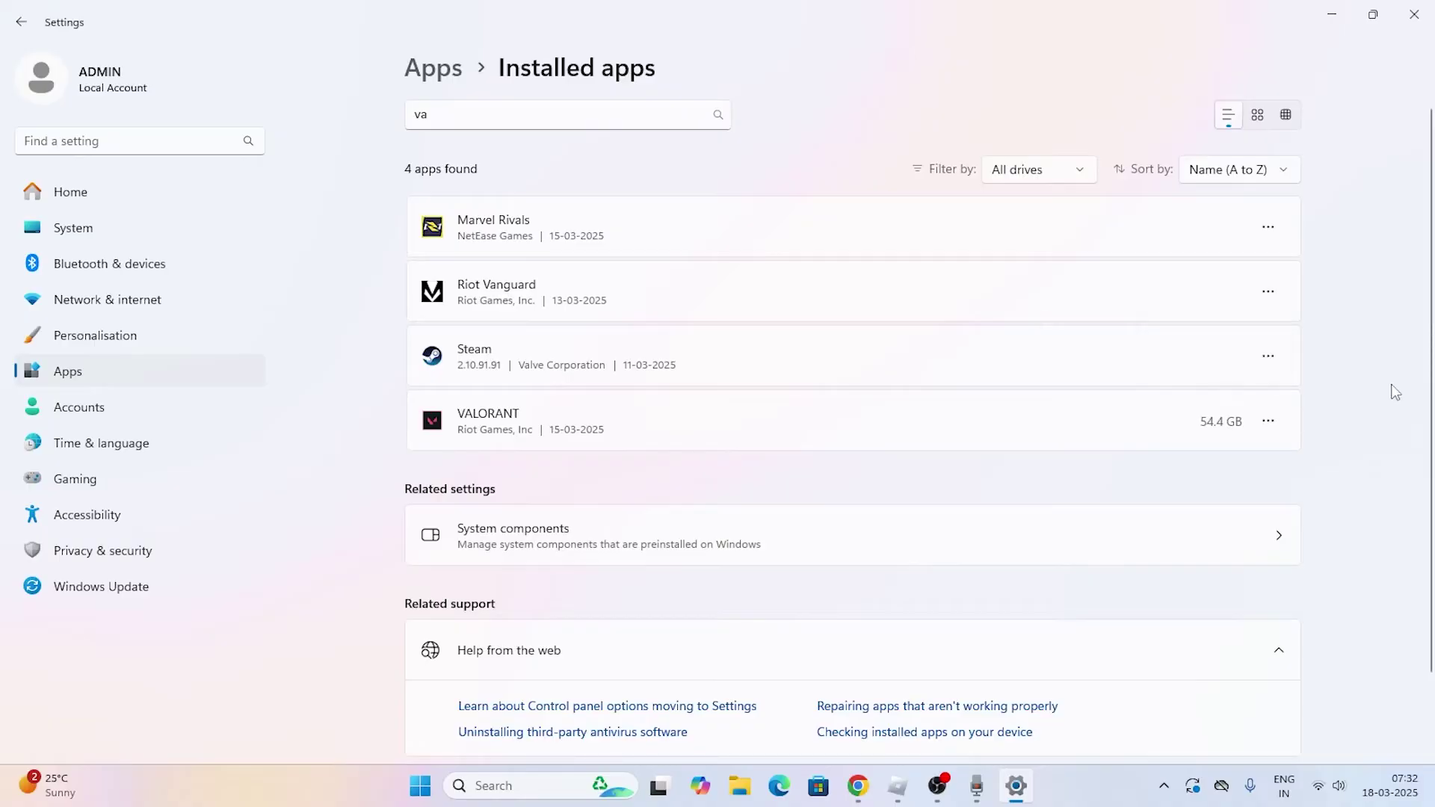
{"action": "left_click", "coordinate": [1415, 14]}
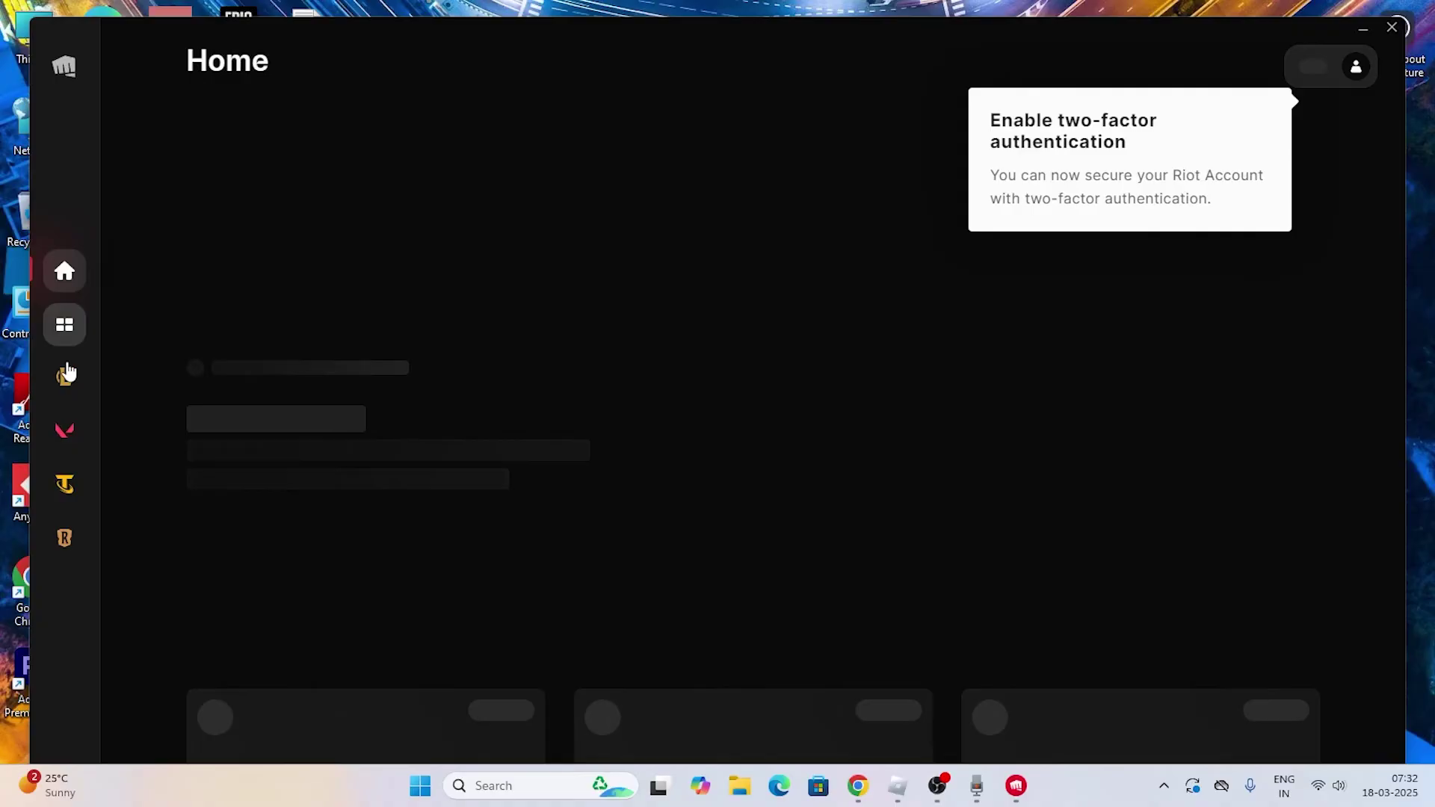
{"action": "left_click", "coordinate": [66, 374]}
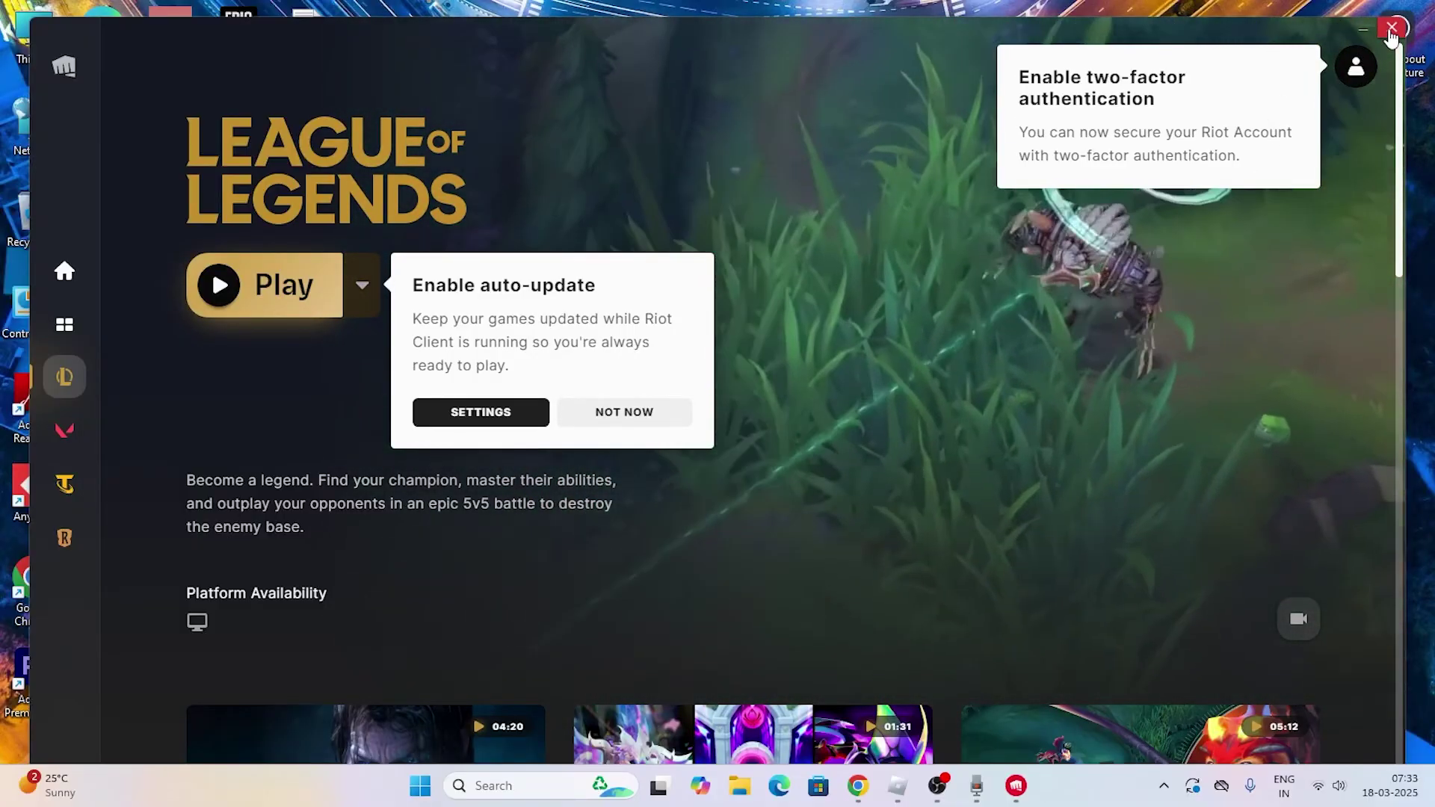
{"action": "left_click", "coordinate": [1391, 32]}
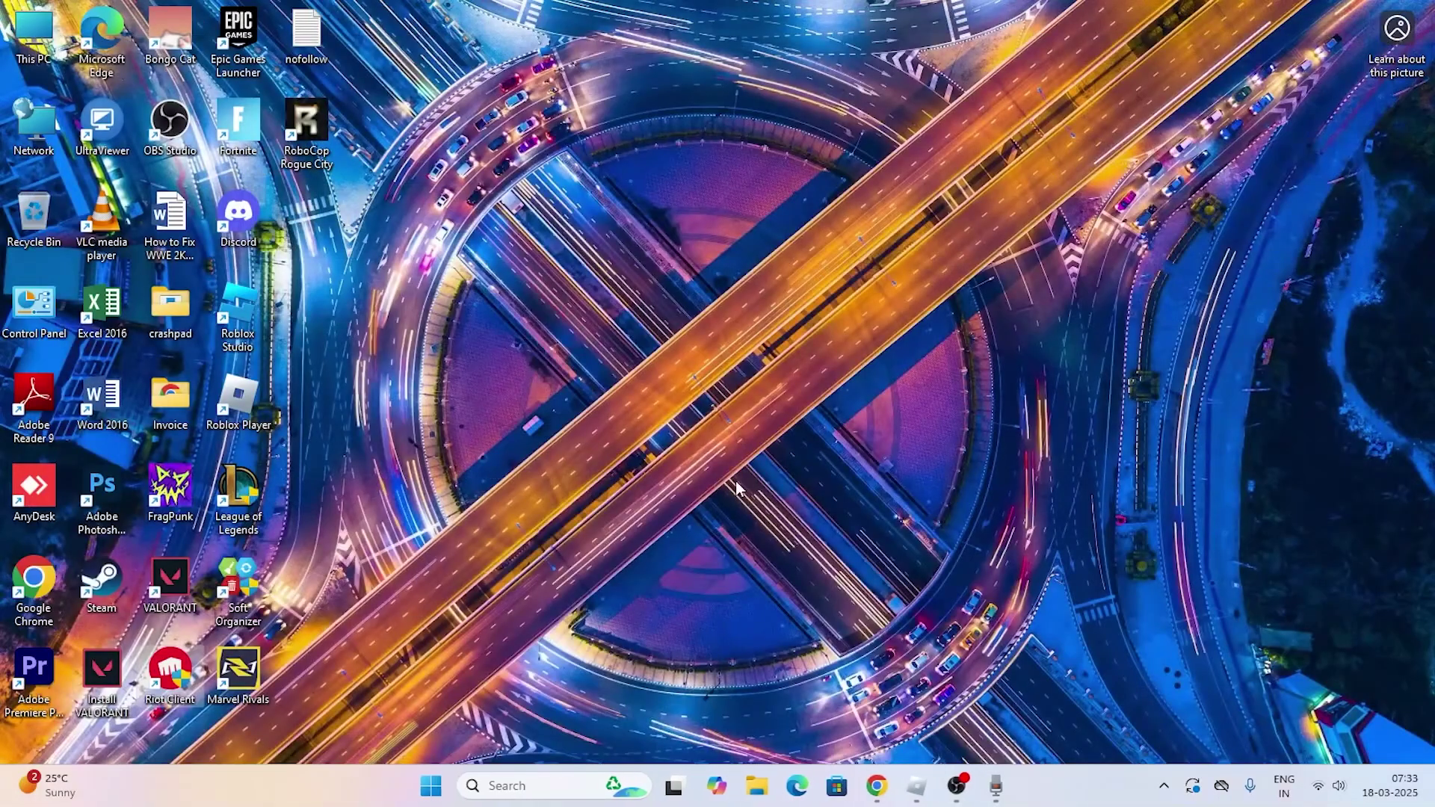
Open Task Manager from the Start menu, maximized, on the Startup apps page.
{"action": "right_click", "coordinate": [441, 788]}
{"action": "left_click", "coordinate": [432, 567]}
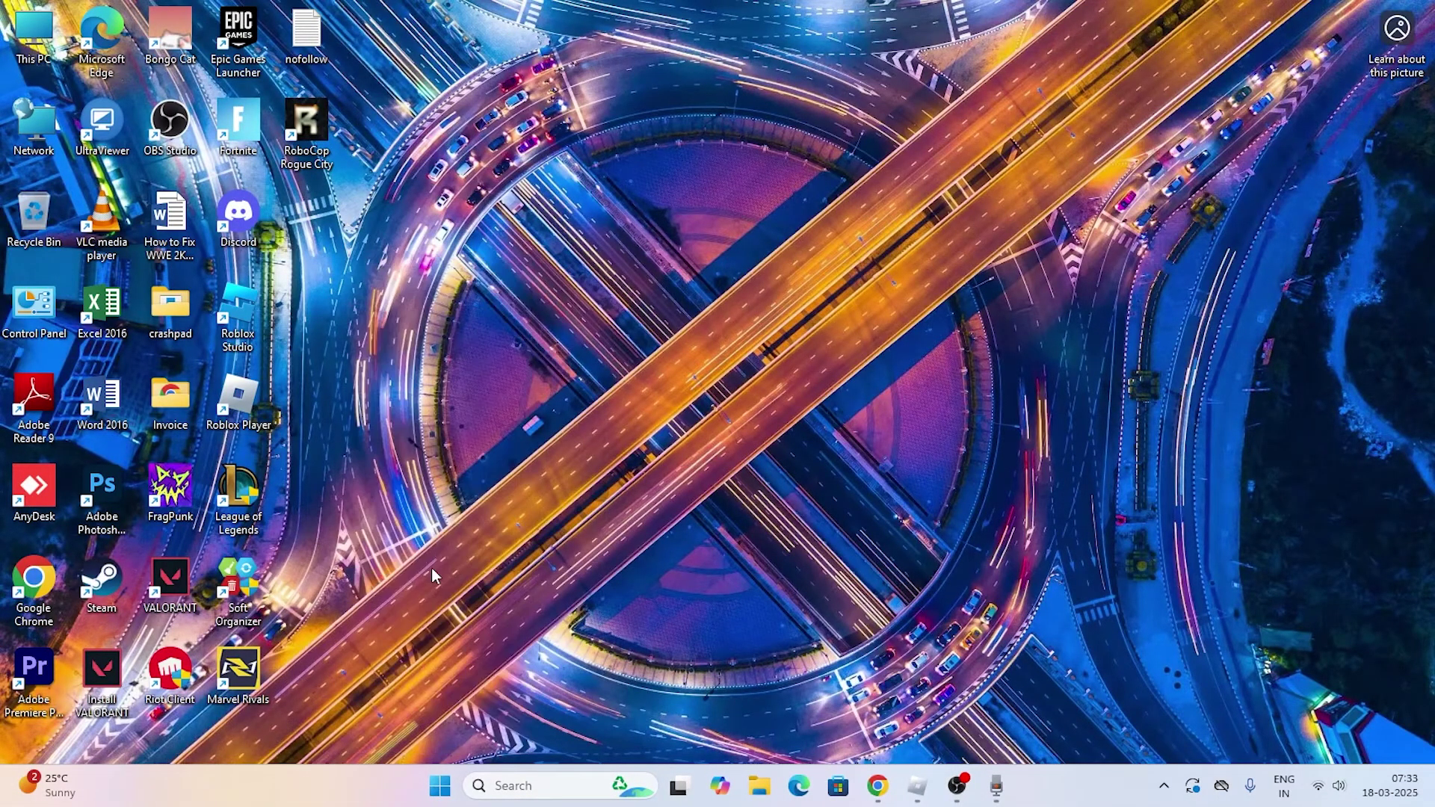
{"action": "left_click", "coordinate": [404, 15]}
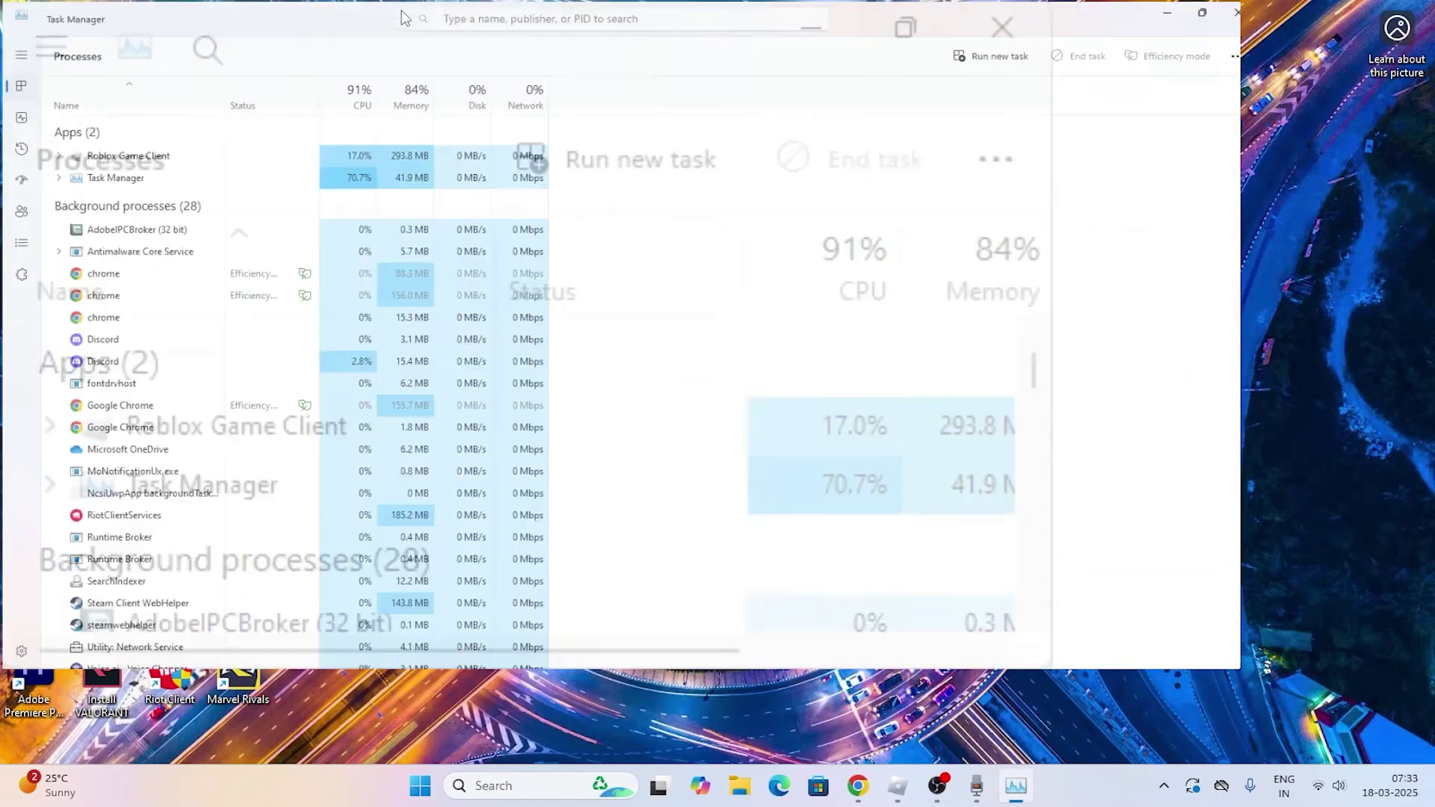
{"action": "left_click", "coordinate": [22, 203]}
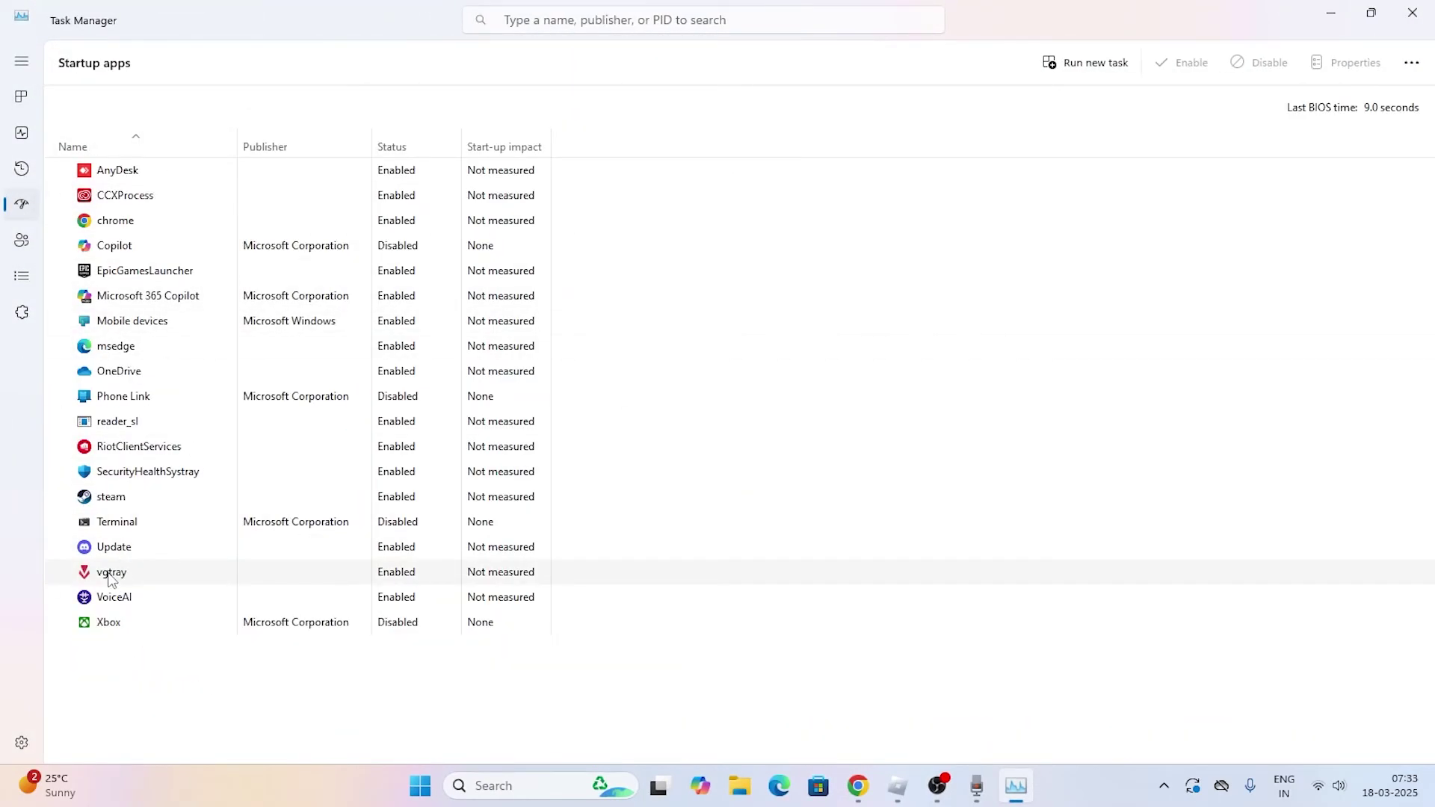
Disable then re-enable the vgtray startup entry, and close Task Manager.
{"action": "right_click", "coordinate": [393, 574]}
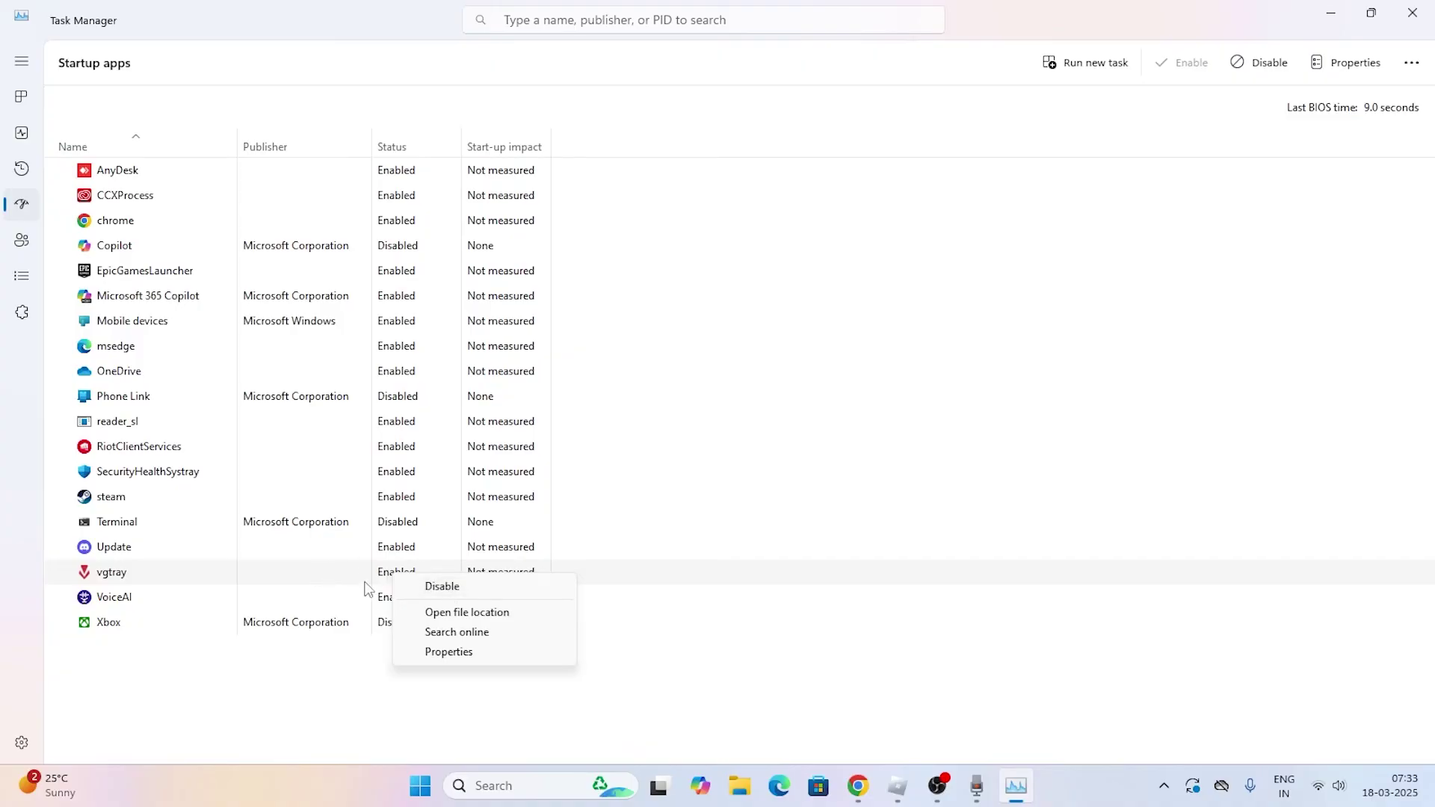
{"action": "left_click", "coordinate": [456, 590]}
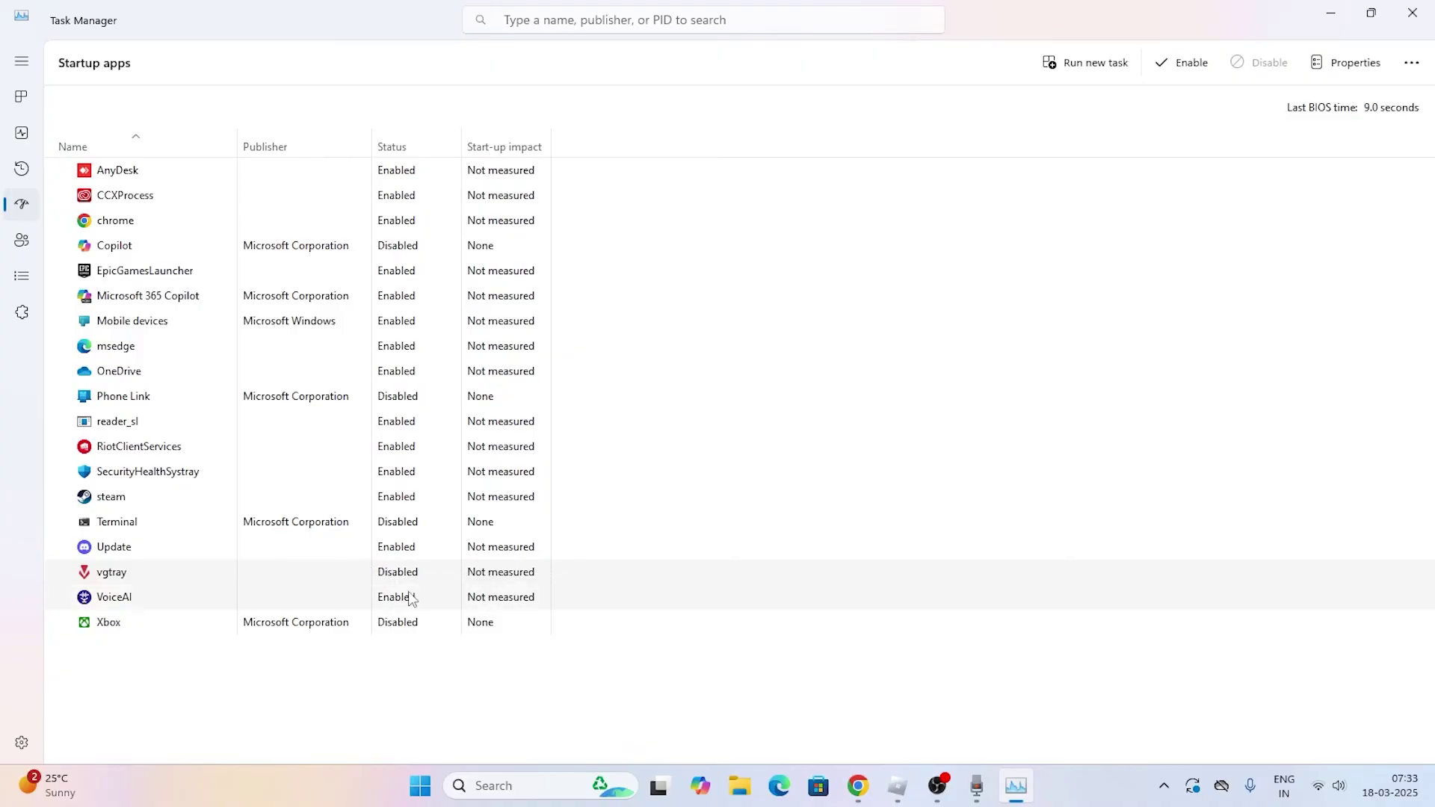
{"action": "right_click", "coordinate": [410, 581]}
{"action": "left_click", "coordinate": [470, 588]}
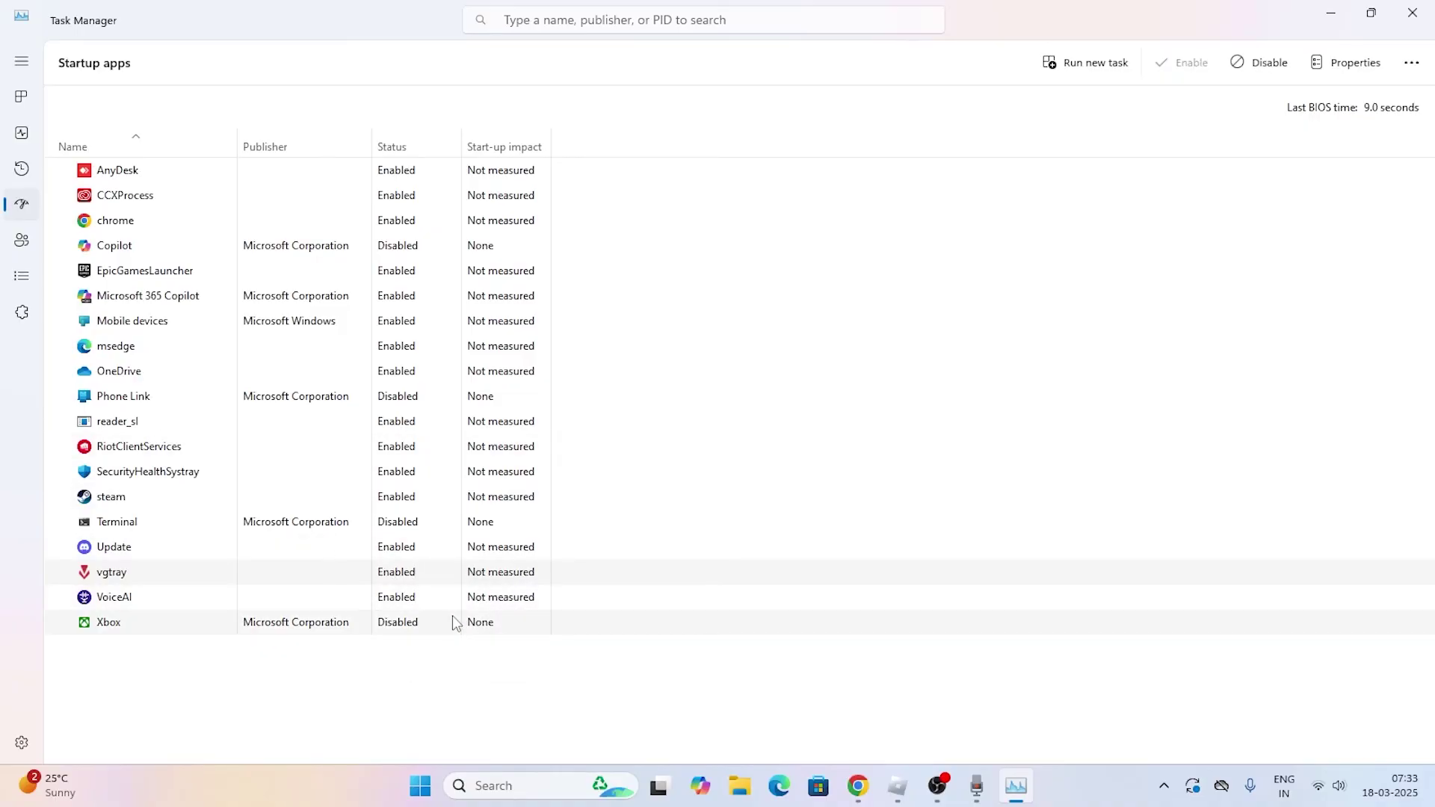
{"action": "left_click", "coordinate": [1413, 13]}
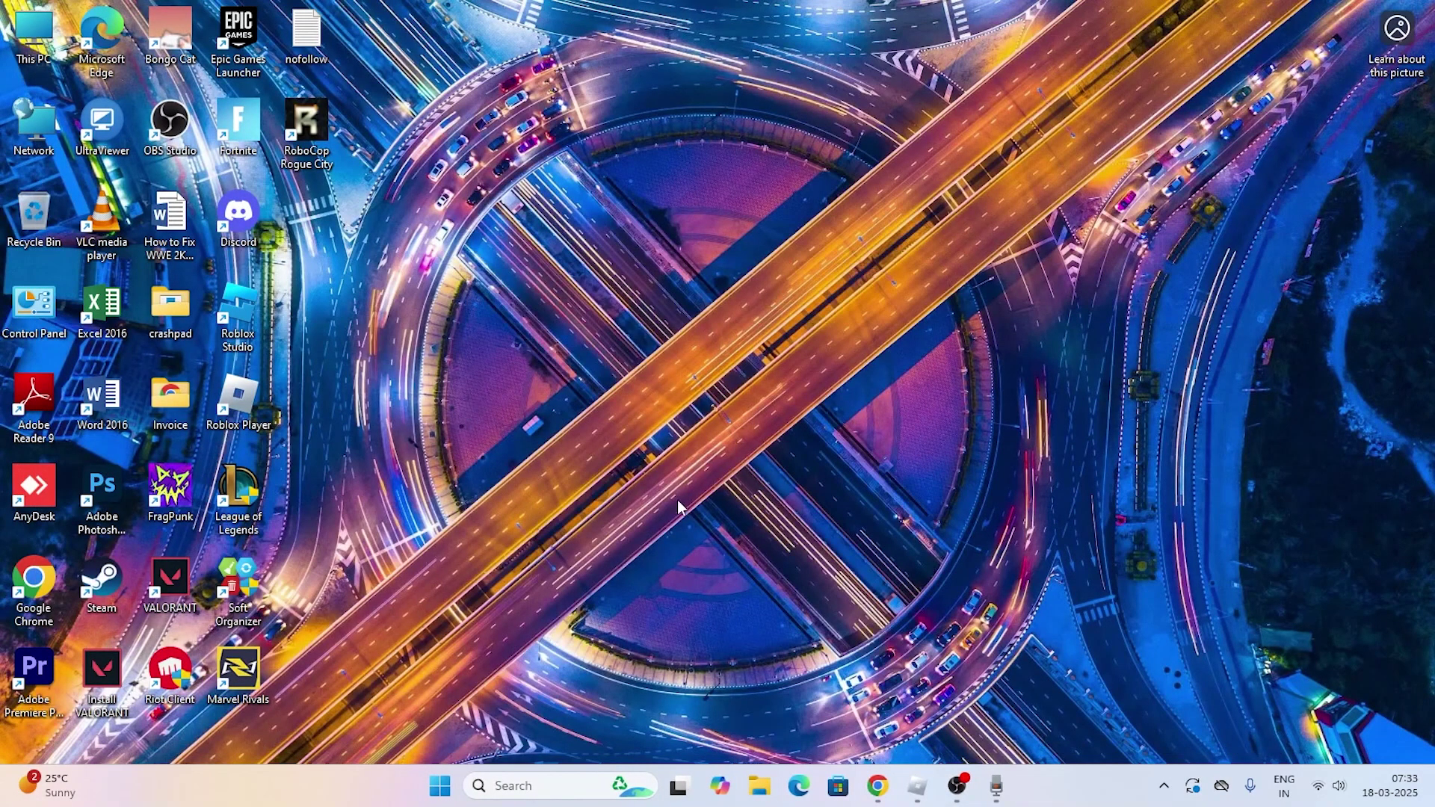